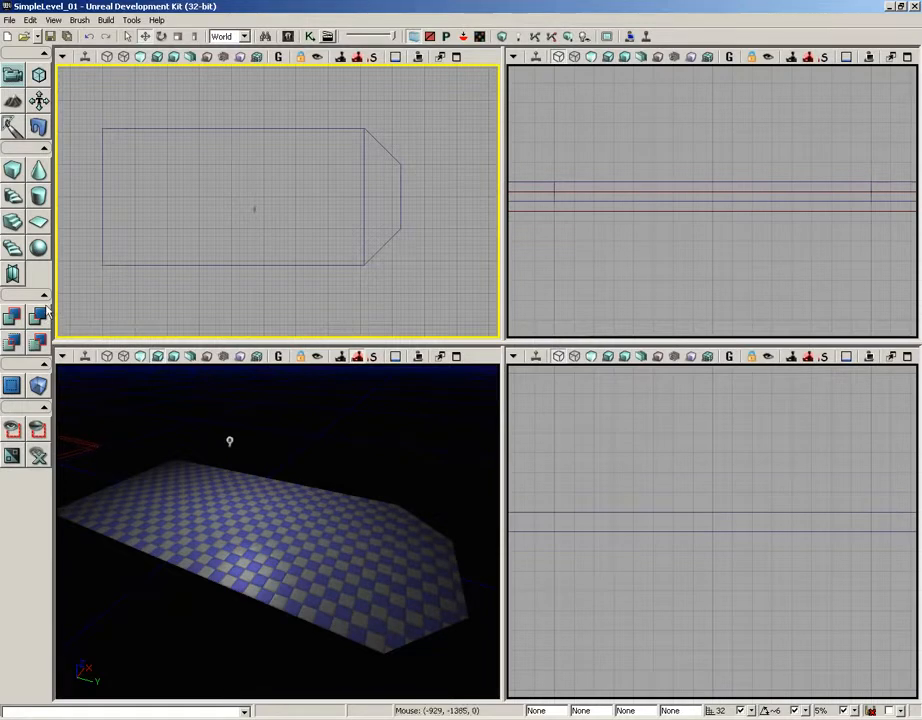
Step: Open the cube brush builder settings and measure the length of the floor's long edge in the top view
right_click(16, 177)
click(722, 249)
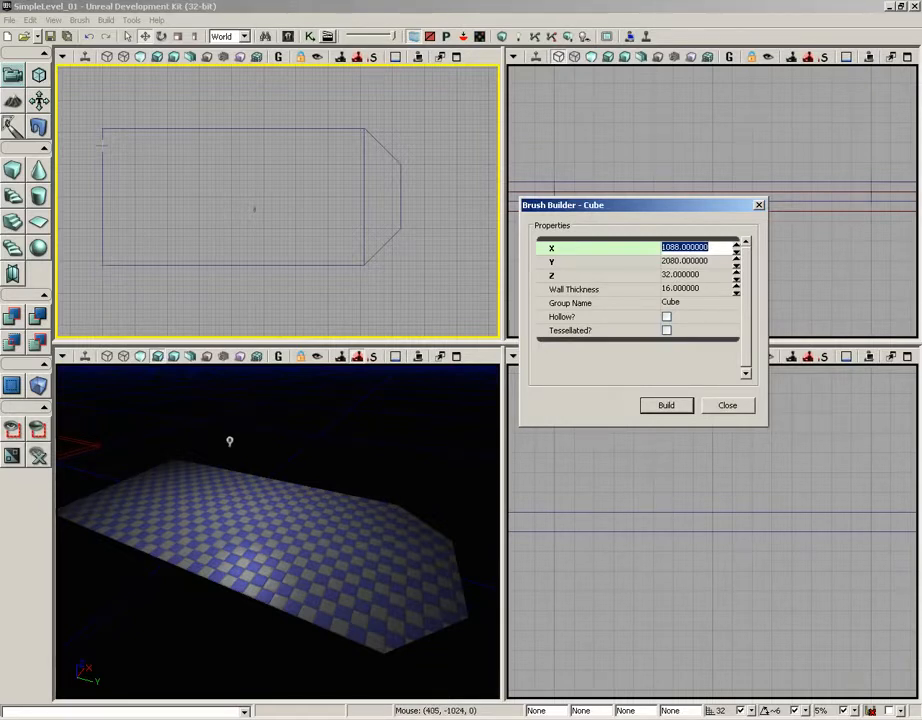
mouse_move(103, 145)
middle_down()
mouse_move(377, 145)
mouse_move(363, 145)
middle_up()
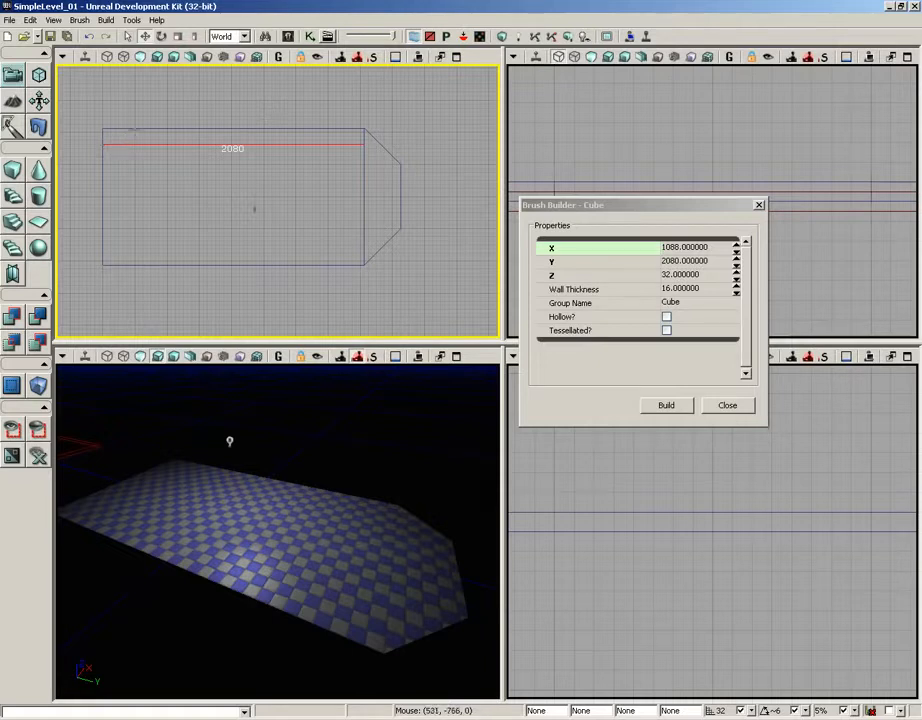
mouse_move(134, 129)
middle_down()
mouse_move(125, 223)
mouse_move(180, 191)
mouse_move(214, 188)
mouse_move(203, 178)
middle_up()
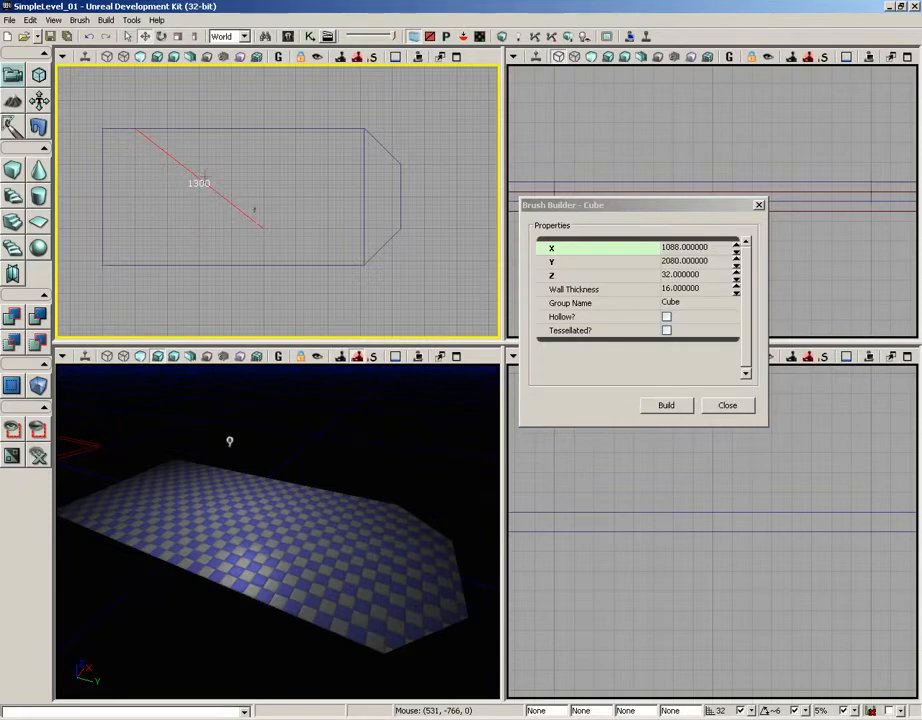
click(280, 90)
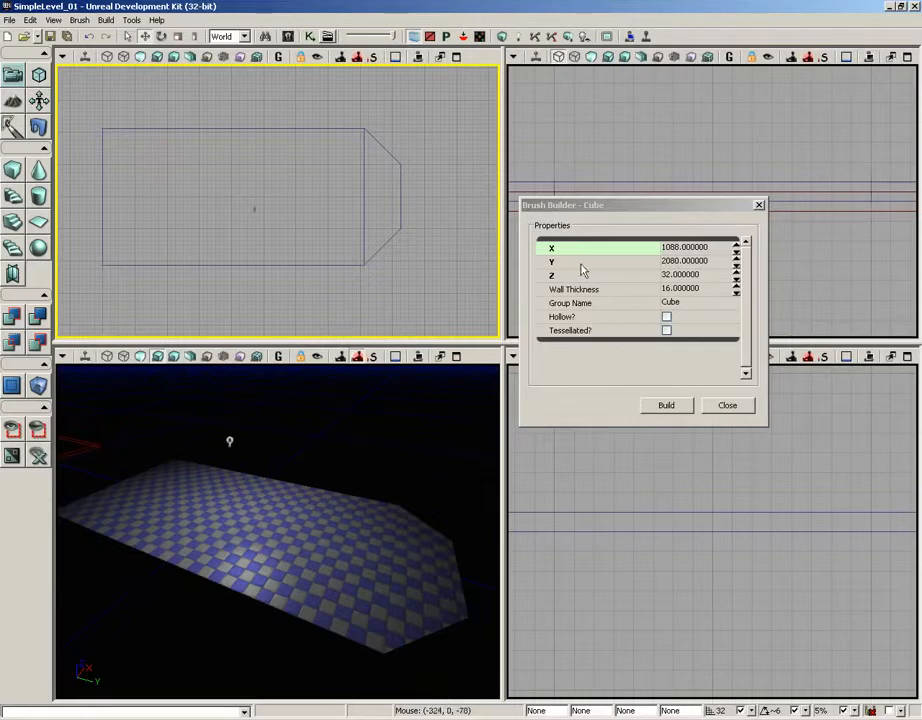
Step: Set the cube brush to X 32 and Z 512, then build it and close the builder settings
double_click(682, 248)
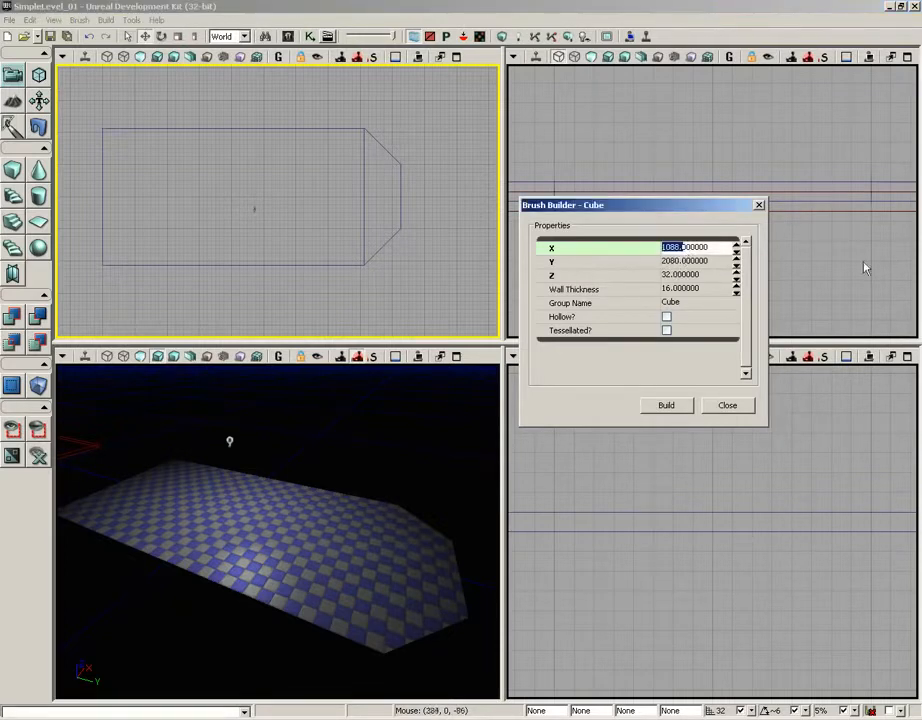
click(724, 251)
drag(724, 251, 651, 255)
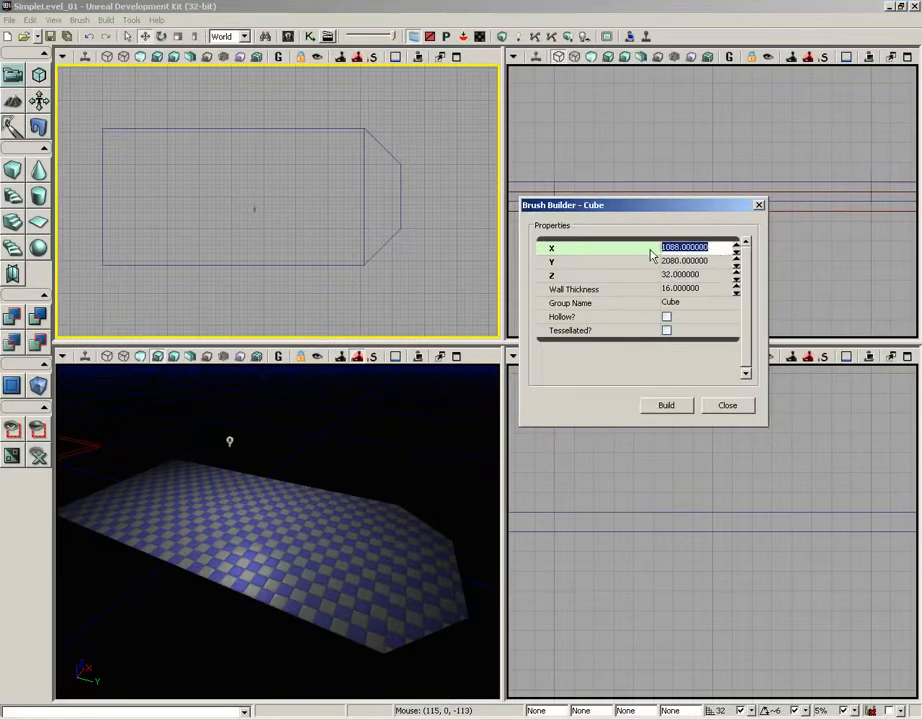
text(32)
click(680, 275)
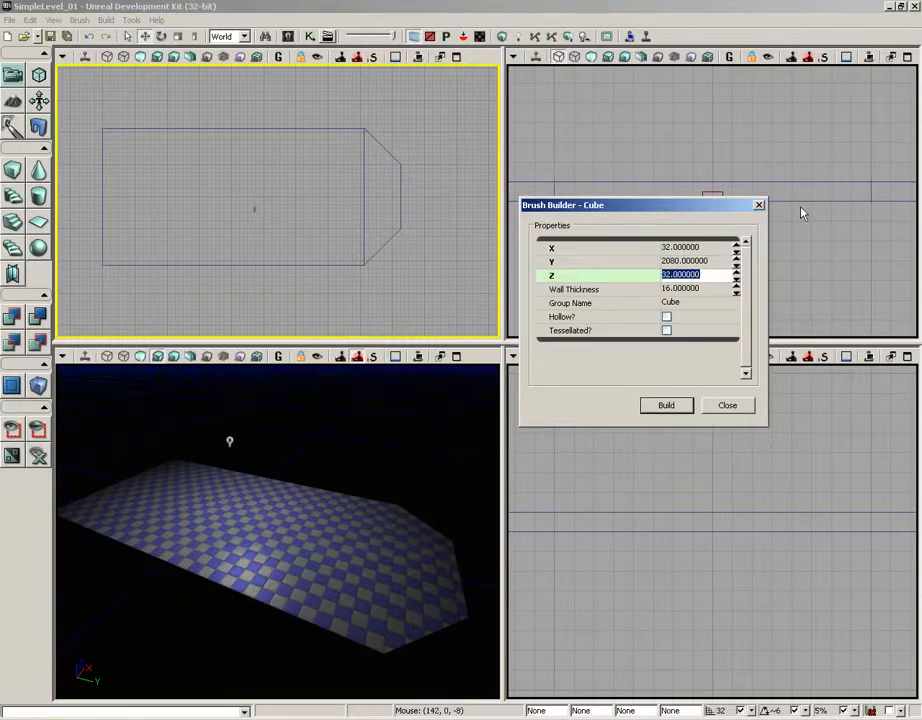
text(512)
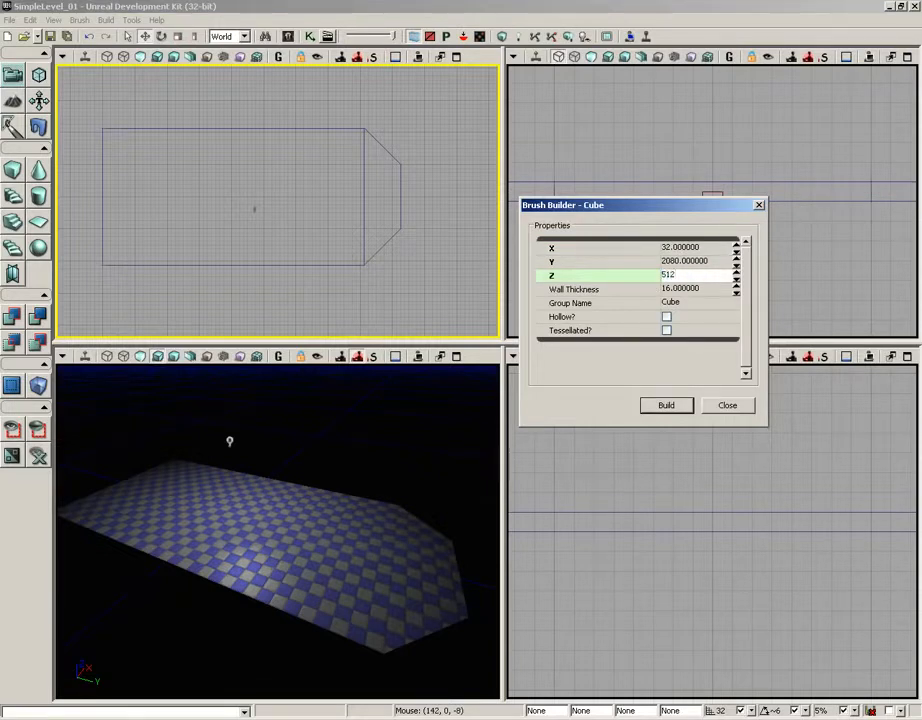
click(668, 407)
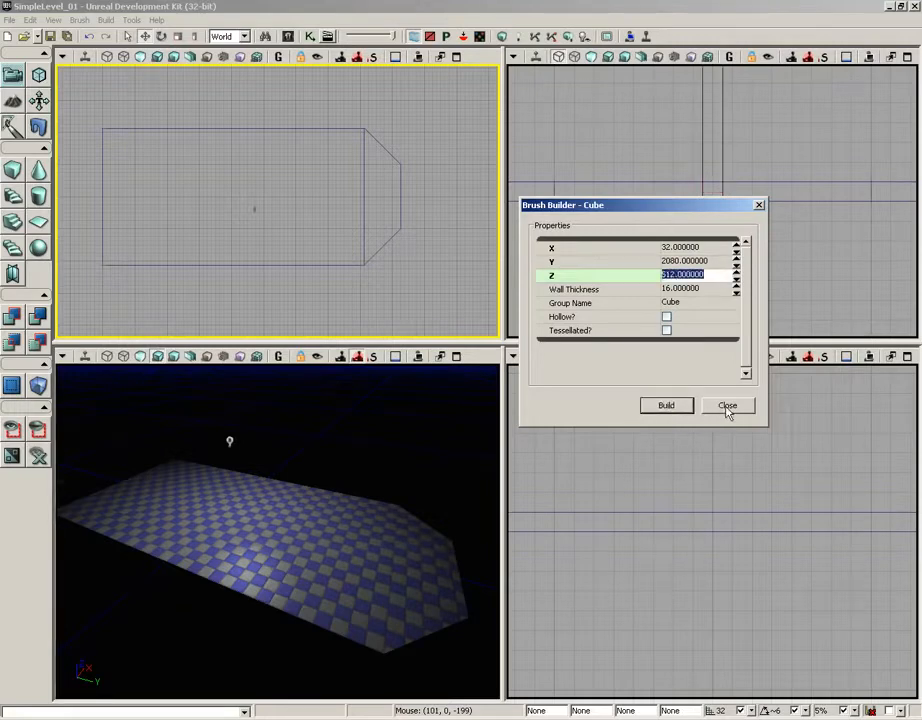
click(733, 406)
Step: Move the wall-shaped builder brush onto one long edge of the floor in the top view
scroll(342, 295, down, 5)
drag(334, 287, 463, 303)
scroll(463, 302, down, 1)
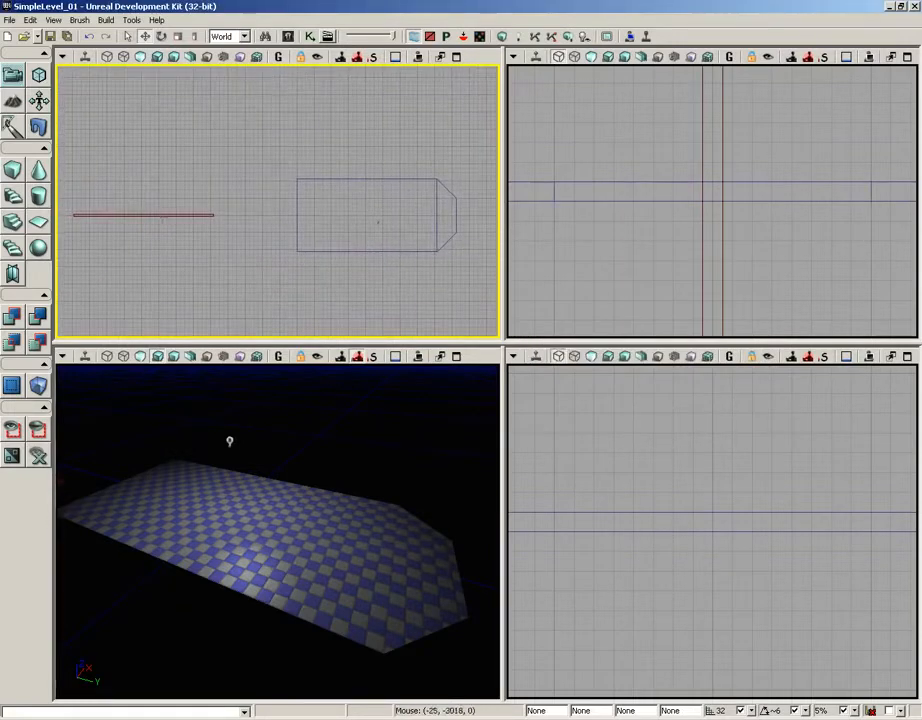
click(178, 212)
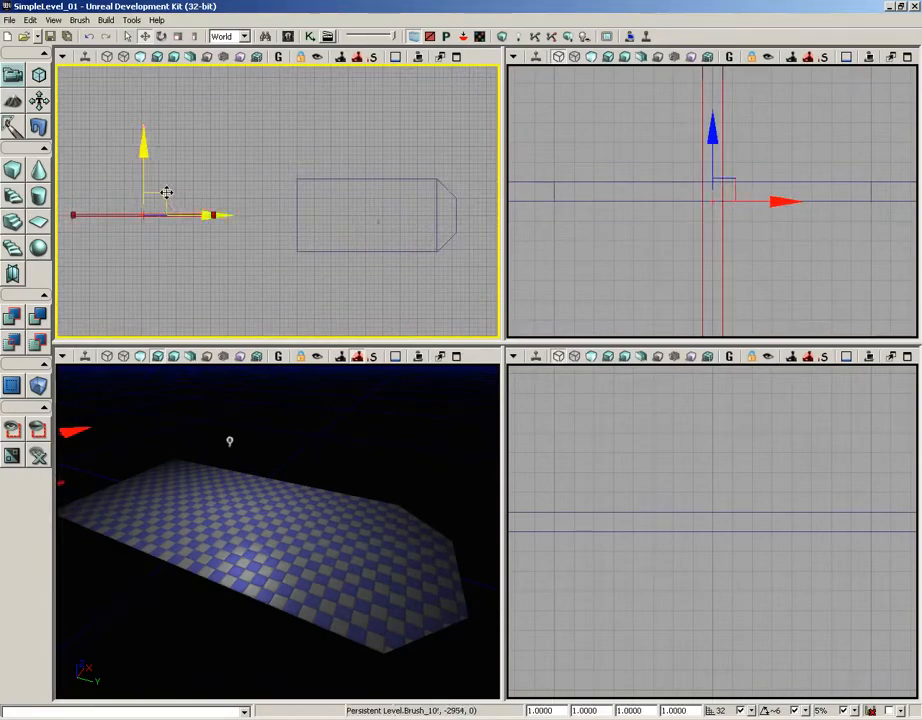
mouse_move(165, 193)
mouse_down()
mouse_move(267, 191)
mouse_move(391, 156)
mouse_up()
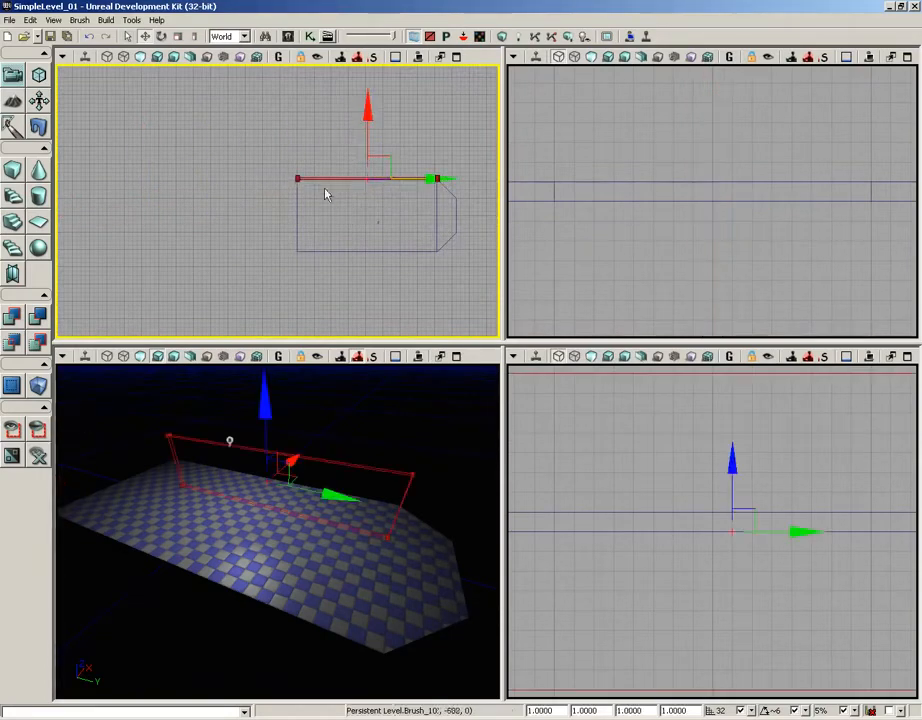
Step: Snap the brush's pivot to its outer corner vertex and move the brush so that this vertex meets the floor's corner
scroll(292, 222, up, 4)
right_drag(303, 215, 268, 208)
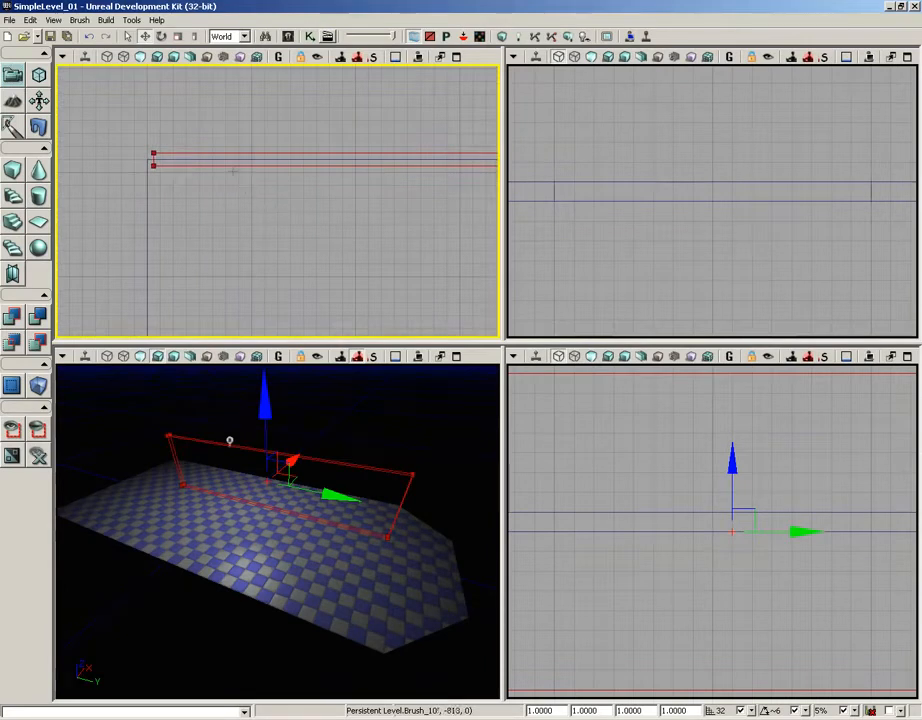
scroll(261, 119, up, 5)
mouse_move(261, 119)
right_down()
mouse_move(116, 153)
mouse_move(305, 191)
right_up()
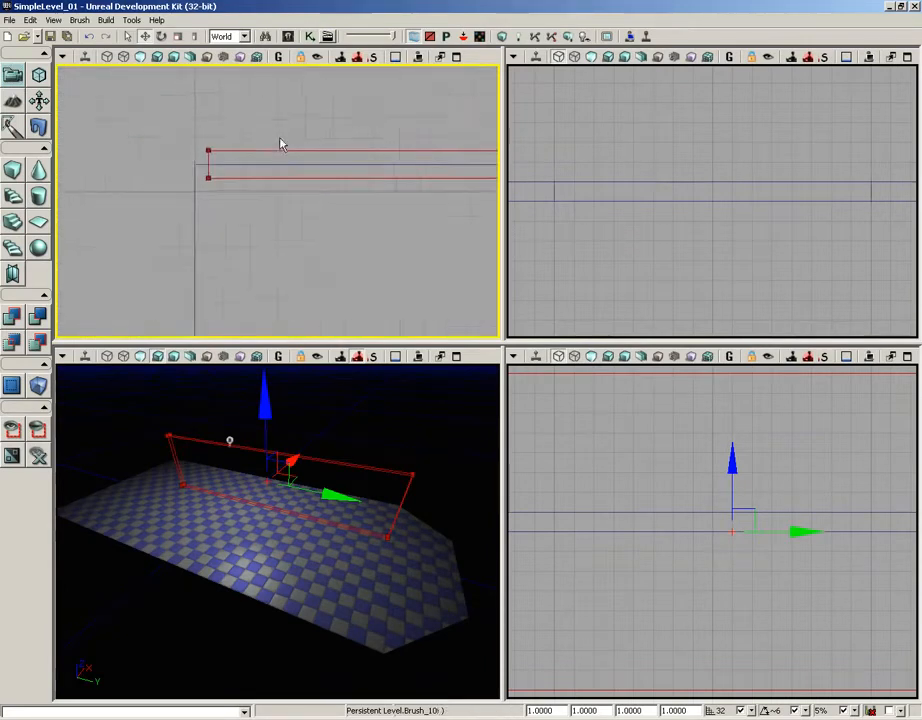
scroll(281, 140, up, 3)
right_drag(280, 138, 324, 176)
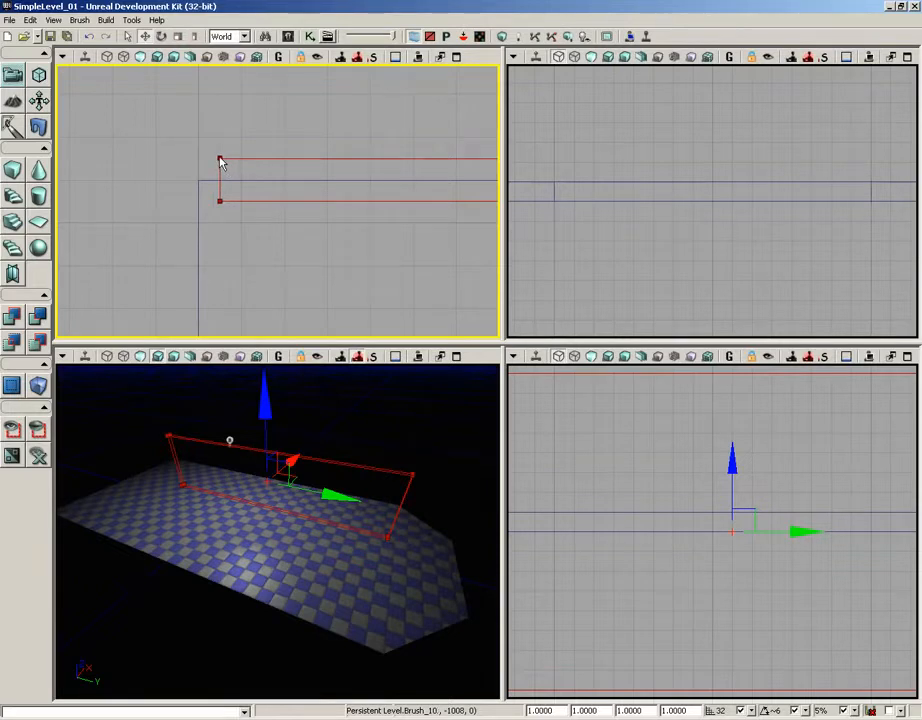
right_click(220, 158)
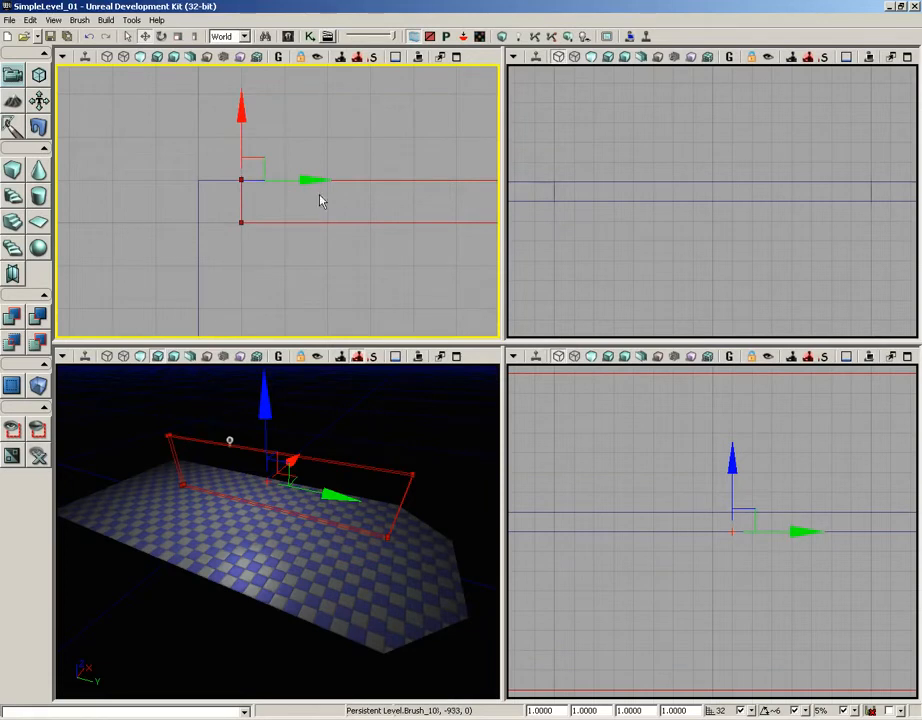
drag(311, 181, 274, 181)
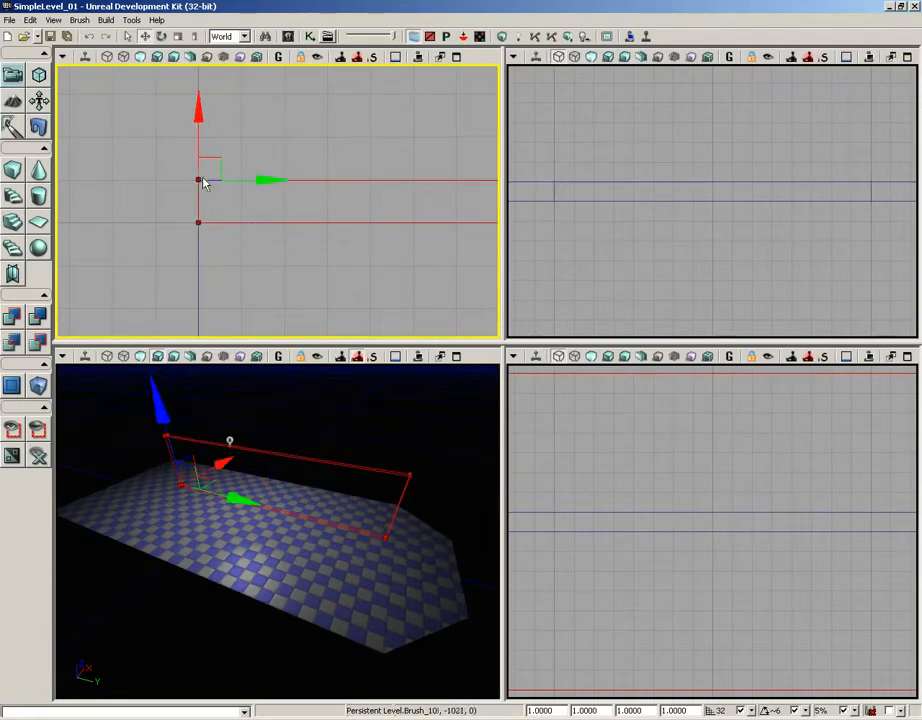
Step: Raise the builder brush in the side view until its base rests on the top surface of the floor
mouse_move(329, 208)
mouse_down()
mouse_move(116, 160)
mouse_move(111, 181)
mouse_up()
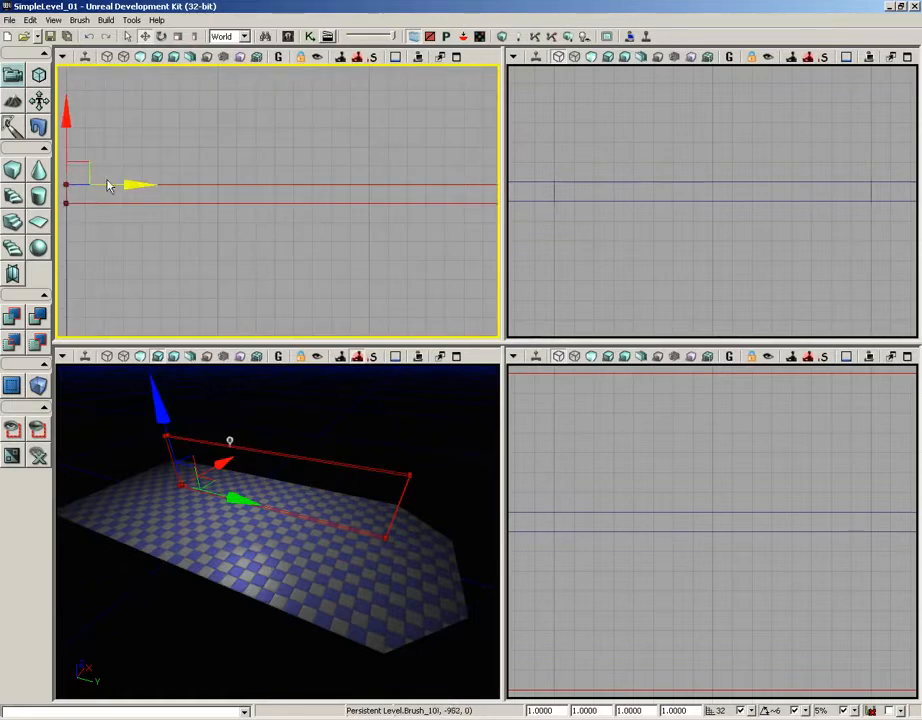
drag(309, 239, 66, 244)
scroll(394, 230, down, 6)
drag(394, 231, 264, 202)
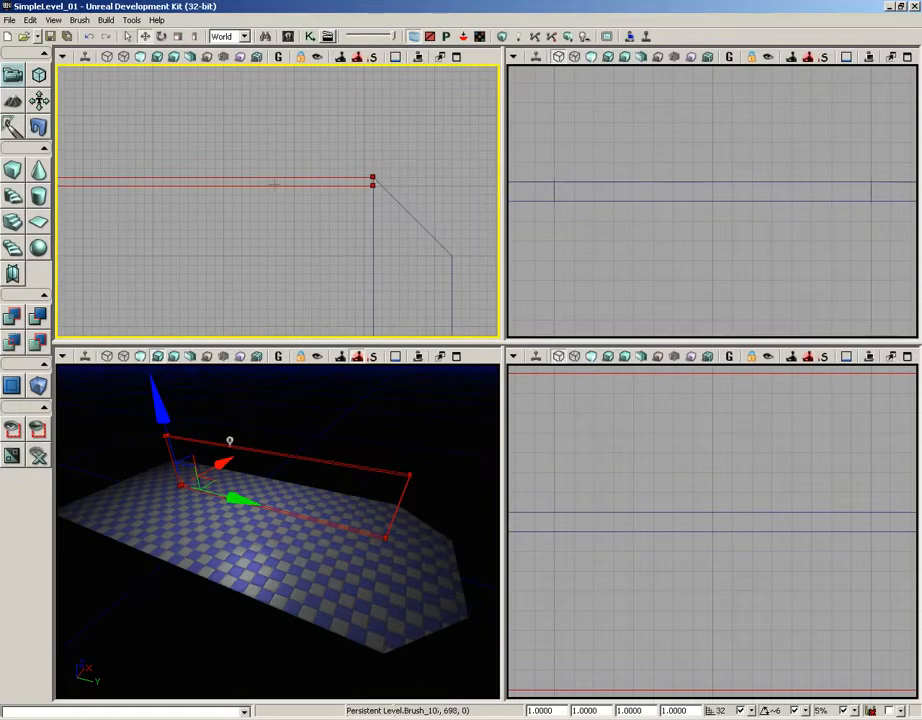
scroll(644, 410, down, 8)
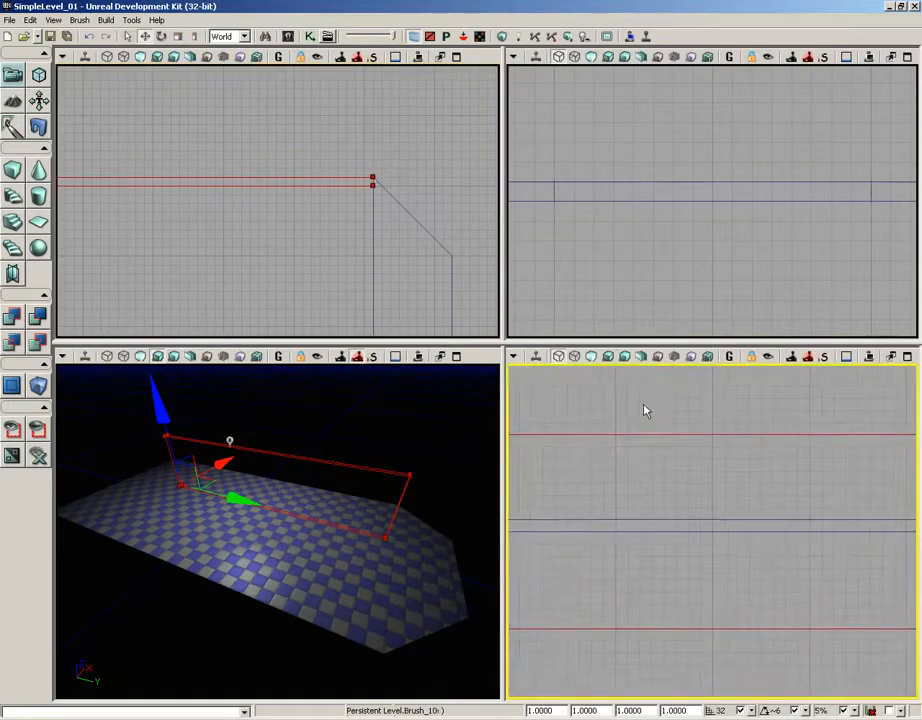
scroll(654, 465, down, 2)
drag(654, 465, 663, 442)
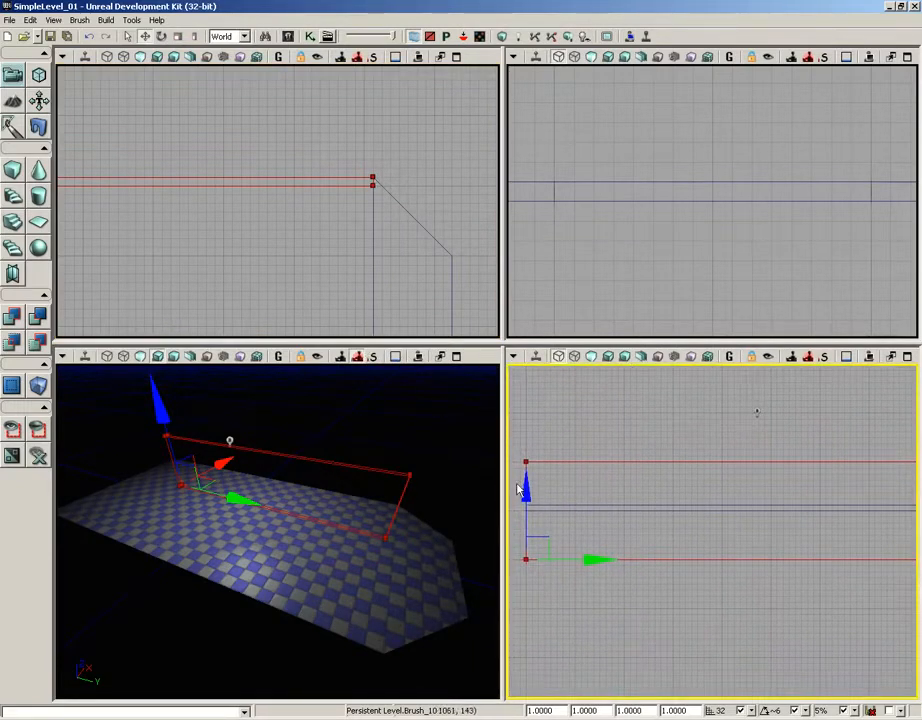
drag(500, 484, 340, 481)
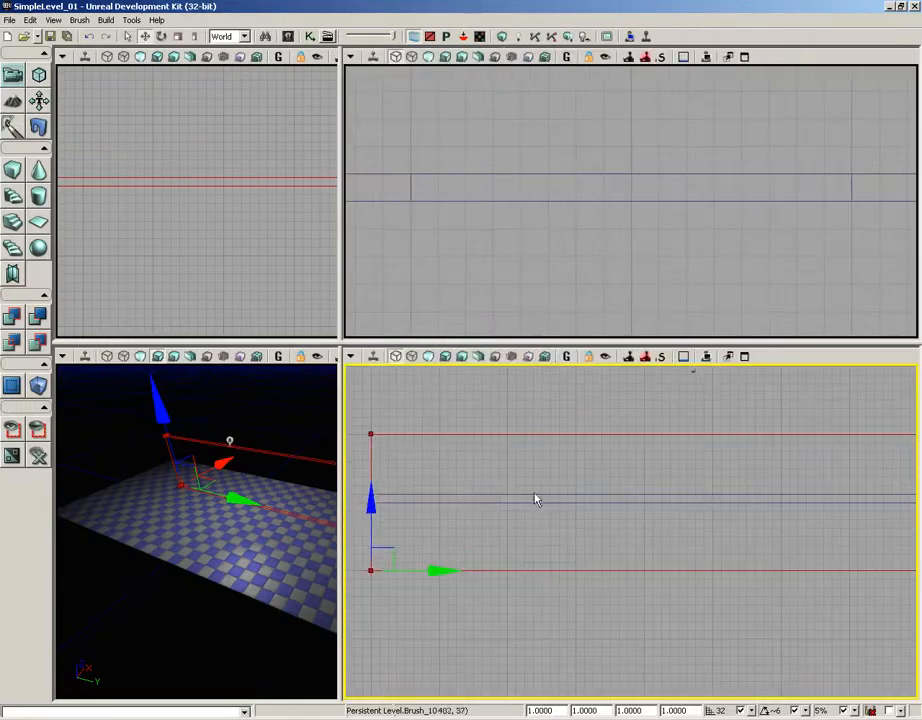
scroll(582, 470, down, 3)
drag(596, 484, 545, 486)
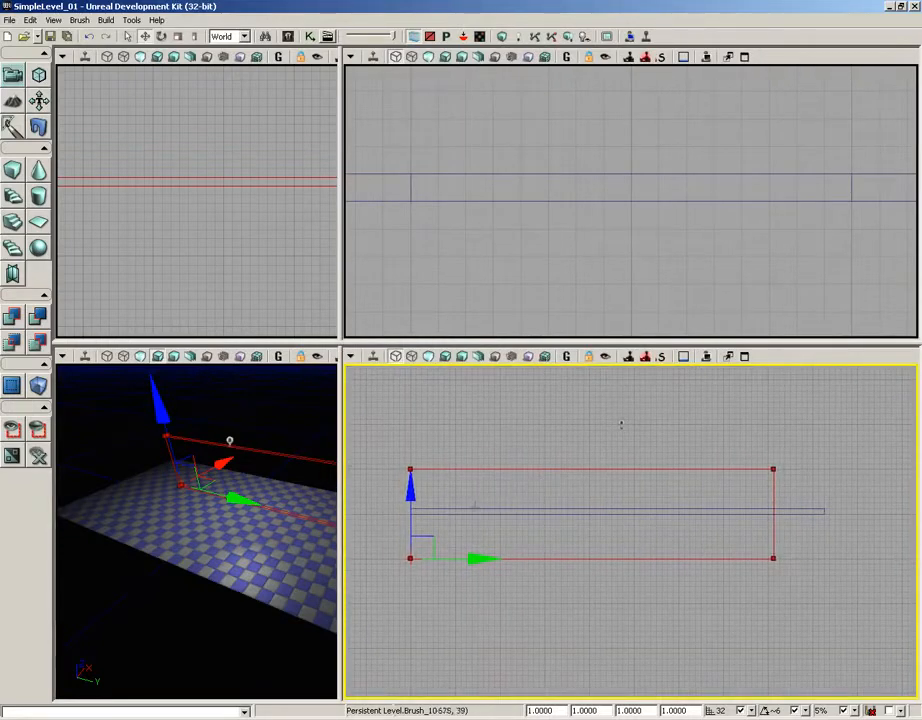
drag(409, 498, 416, 436)
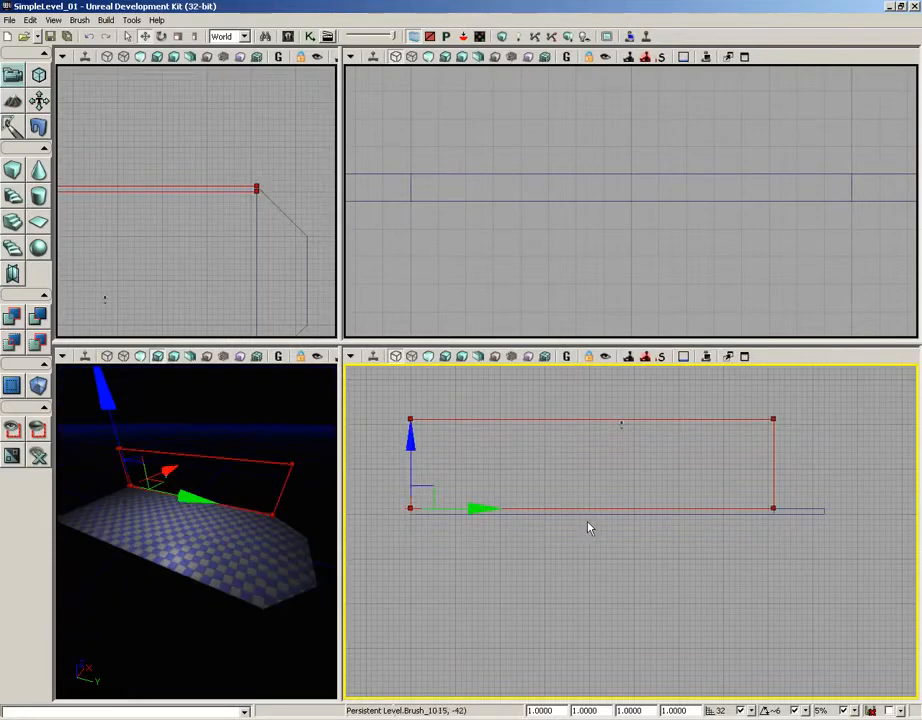
Step: Add the wall to the level with CSG Add and move the builder brush away behind it
mouse_move(441, 533)
mouse_down()
mouse_move(566, 485)
mouse_move(639, 664)
mouse_up()
scroll(567, 495, up, 5)
mouse_move(249, 282)
mouse_down()
mouse_move(247, 255)
mouse_move(285, 209)
mouse_up()
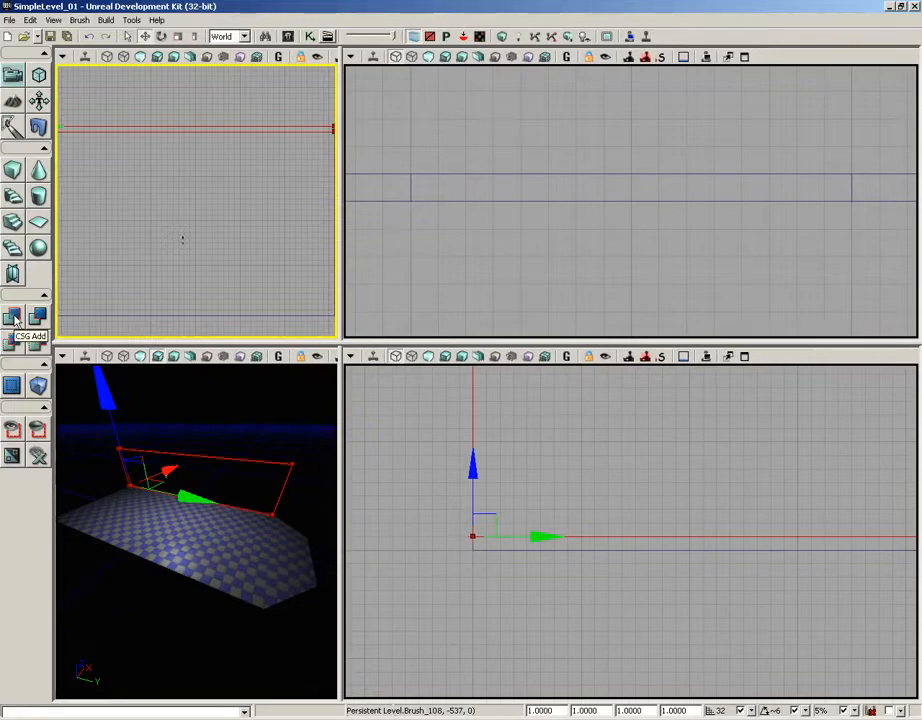
click(15, 318)
drag(147, 523, 334, 359)
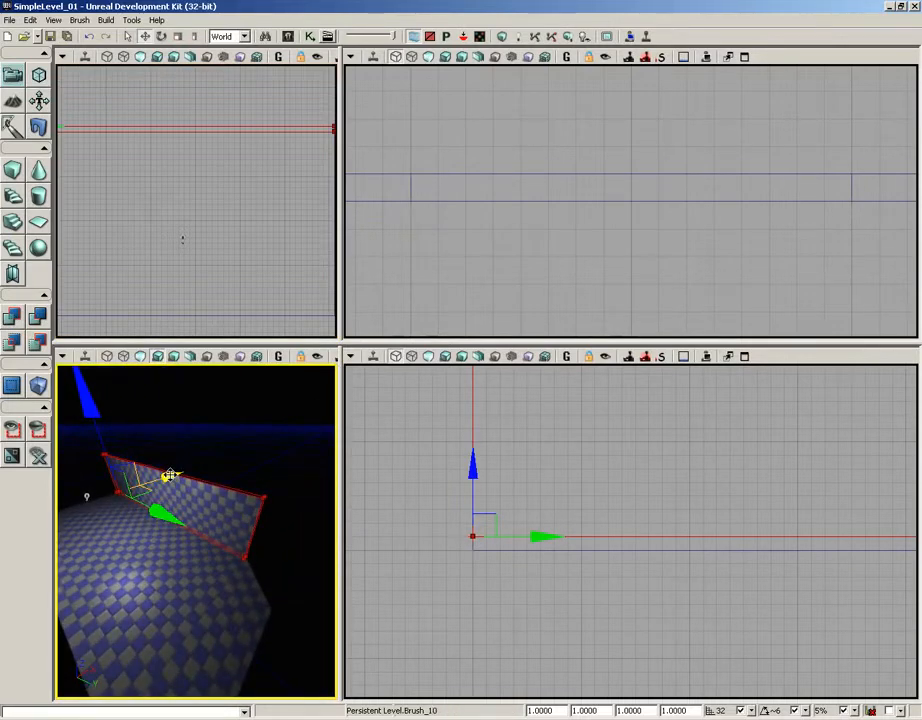
mouse_move(169, 476)
mouse_down()
mouse_move(313, 457)
mouse_move(335, 412)
mouse_move(186, 476)
mouse_up()
Step: Maximize the top viewport and frame the corner where the new wall meets the floor's slanted edge
scroll(271, 191, down, 4)
drag(288, 234, 224, 243)
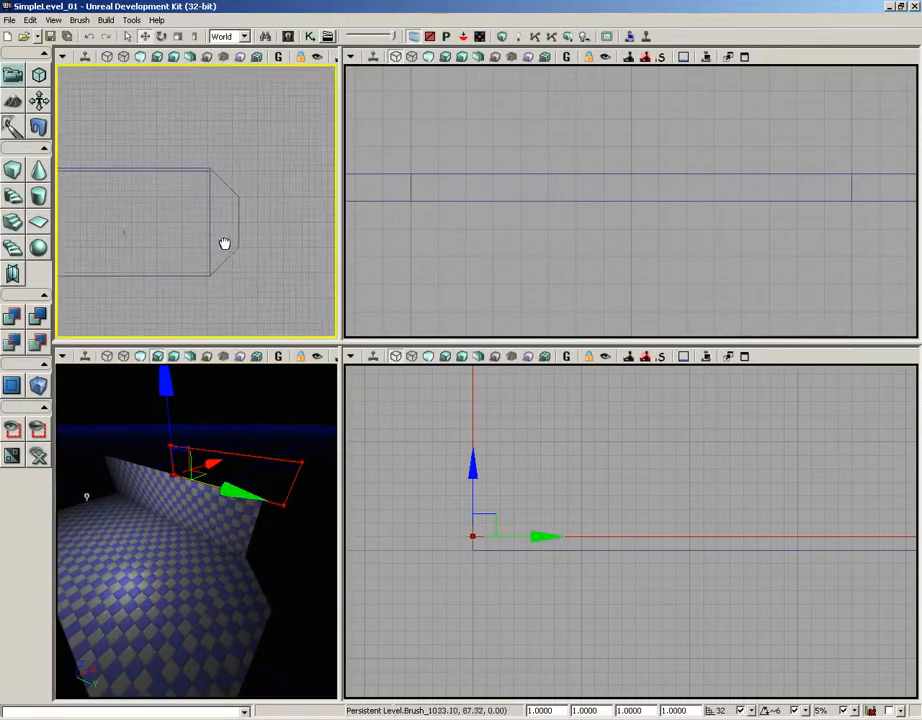
scroll(221, 279, up, 2)
scroll(222, 281, up, 2)
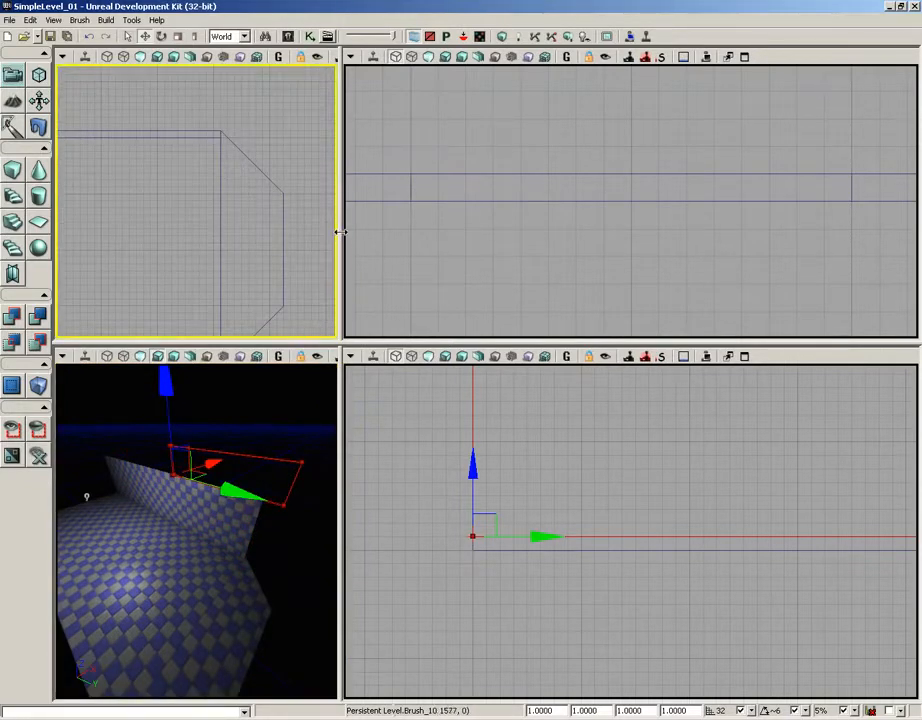
drag(340, 231, 574, 236)
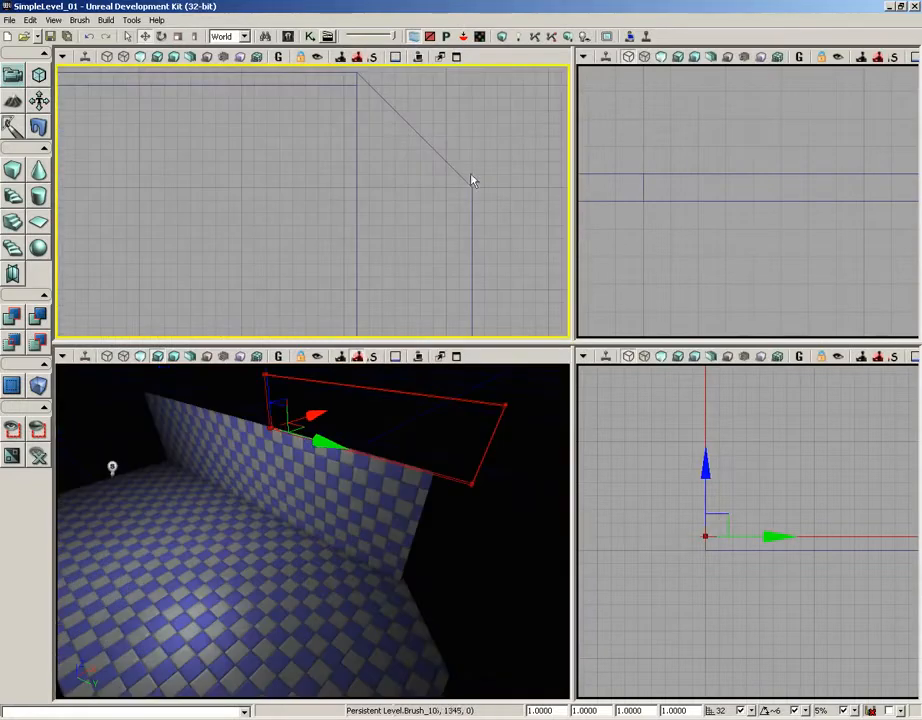
click(456, 58)
mouse_move(457, 132)
mouse_down()
mouse_move(463, 290)
mouse_move(443, 274)
mouse_move(426, 325)
mouse_move(368, 397)
mouse_up()
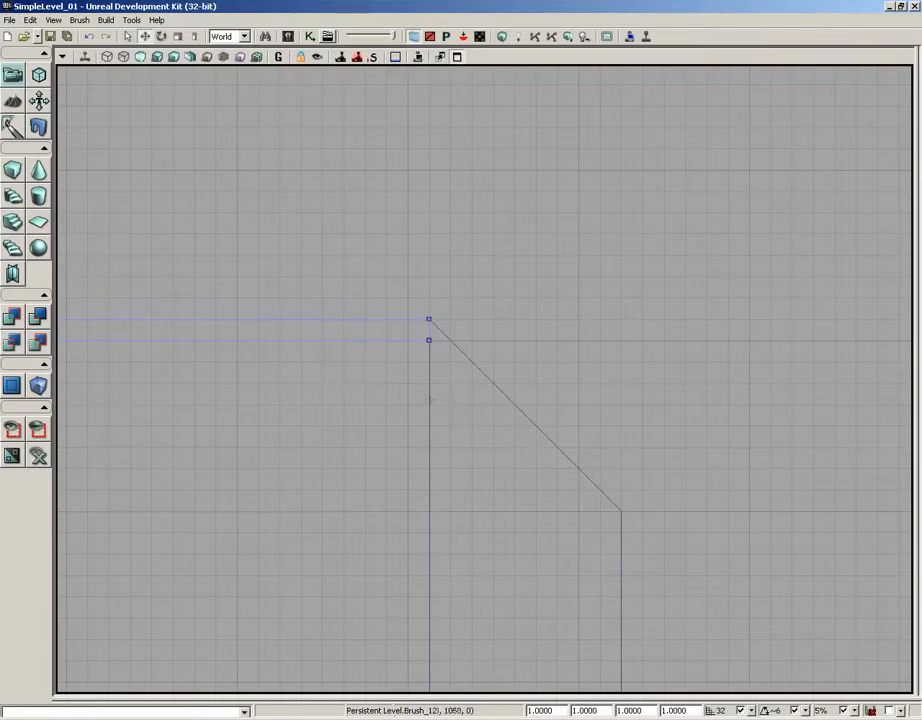
Step: In Geometry Mode, shift the wall's inner end vertex outward by 32 units onto the floor's slanted edge and return to Camera Mode
drag(475, 311, 420, 302)
scroll(422, 346, up, 7)
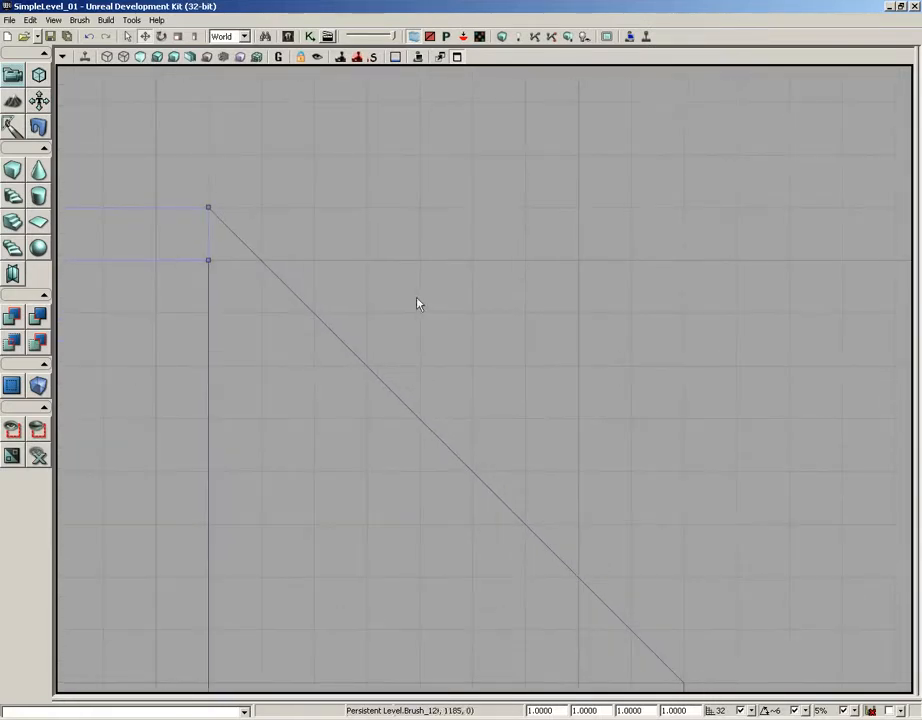
drag(292, 229, 410, 275)
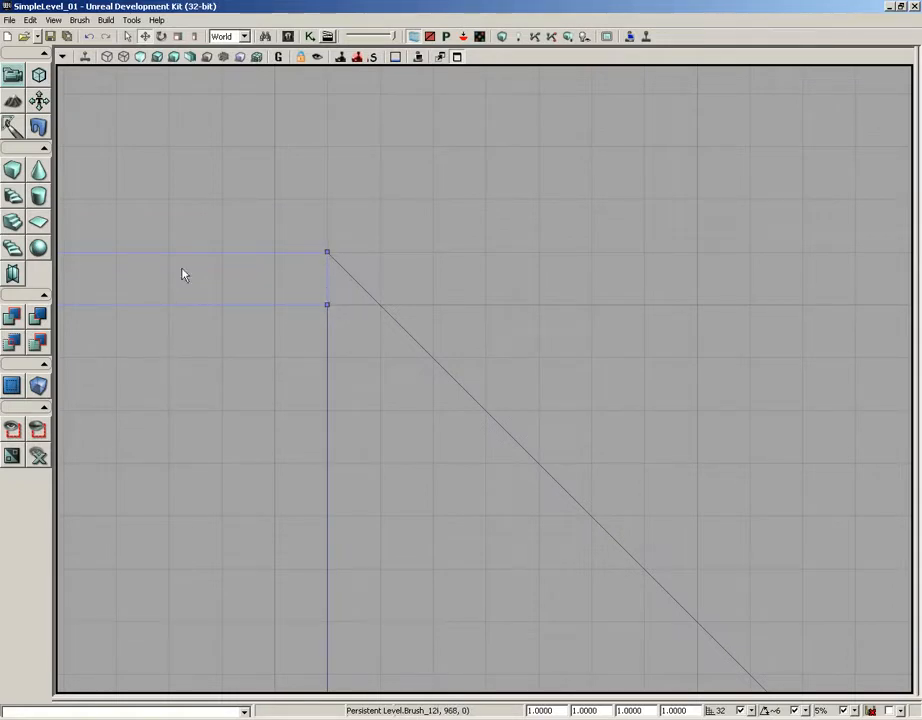
click(39, 76)
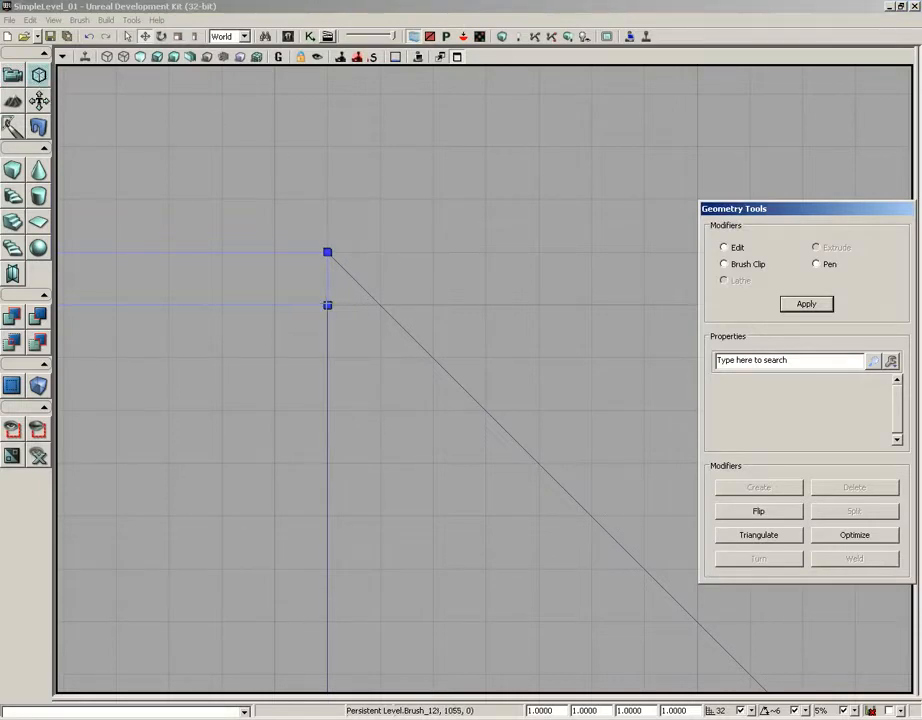
click(327, 305)
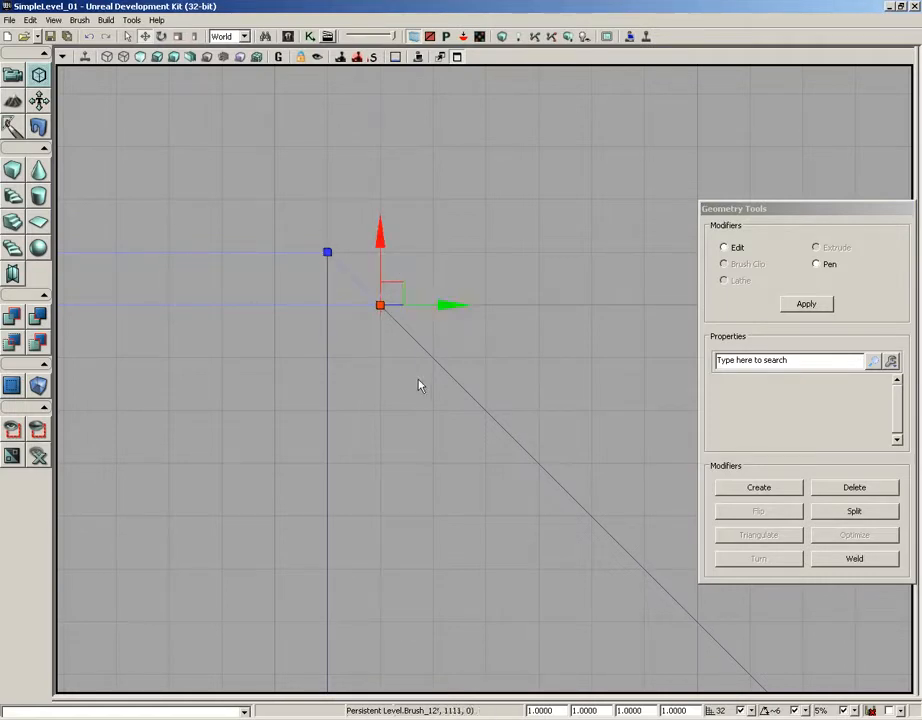
click(13, 75)
scroll(248, 229, down, 2)
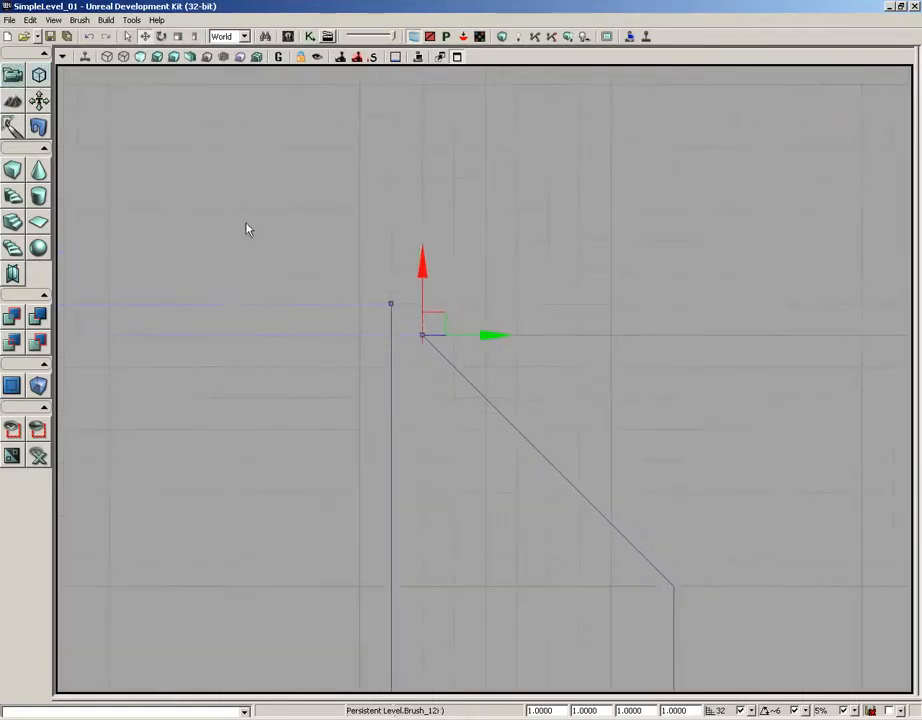
scroll(248, 229, down, 5)
right_drag(248, 284, 363, 239)
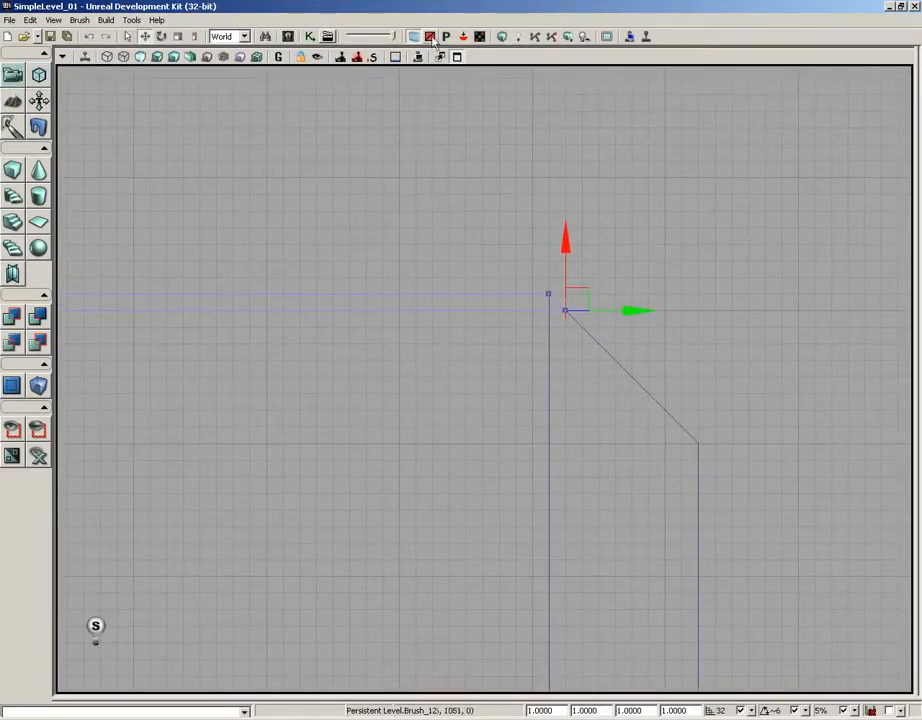
Step: Restore the four-viewport layout, rebuild the level geometry, dismiss the map check and inspect the wall's fitted end in perspective
click(457, 57)
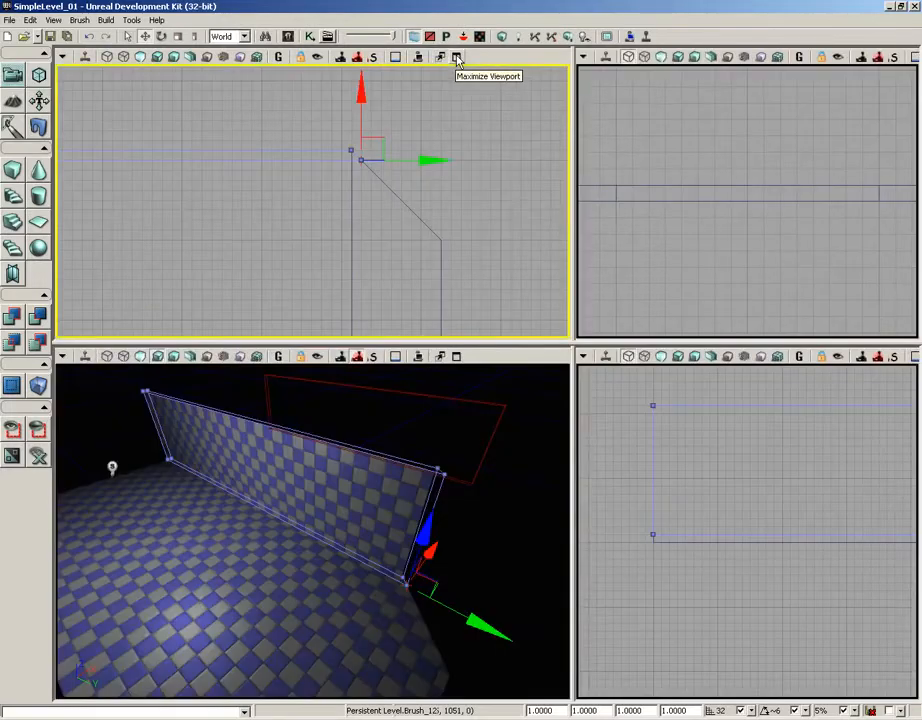
drag(293, 514, 490, 366)
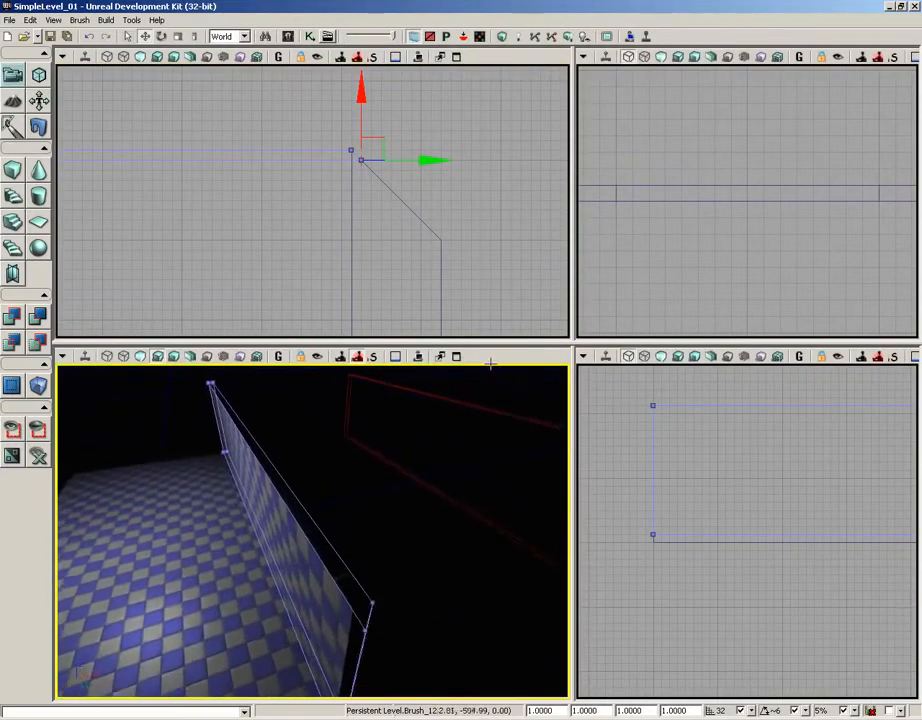
right_drag(288, 512, 285, 568)
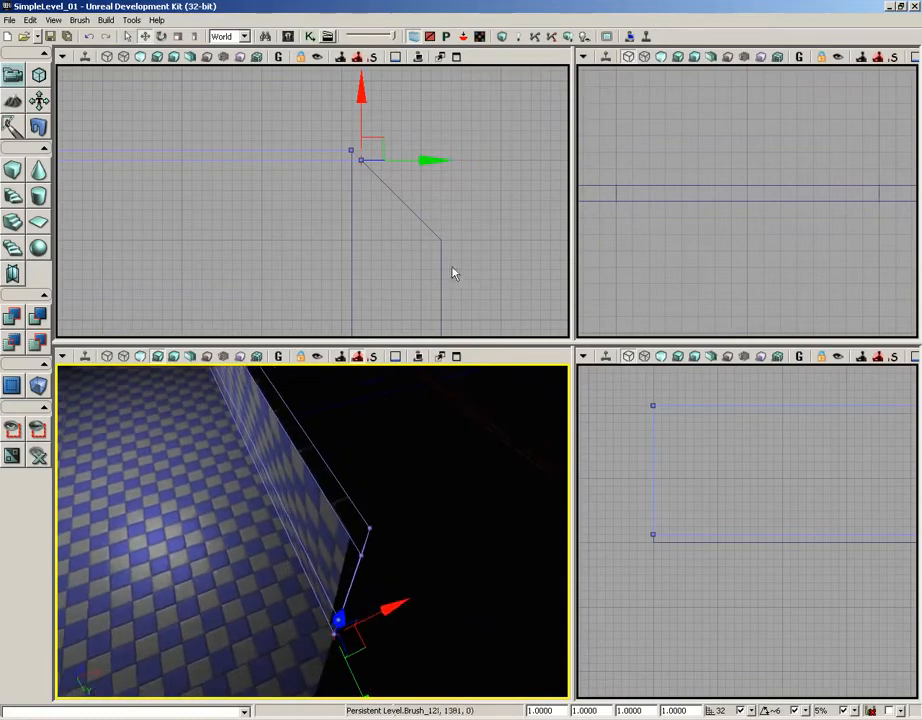
click(502, 37)
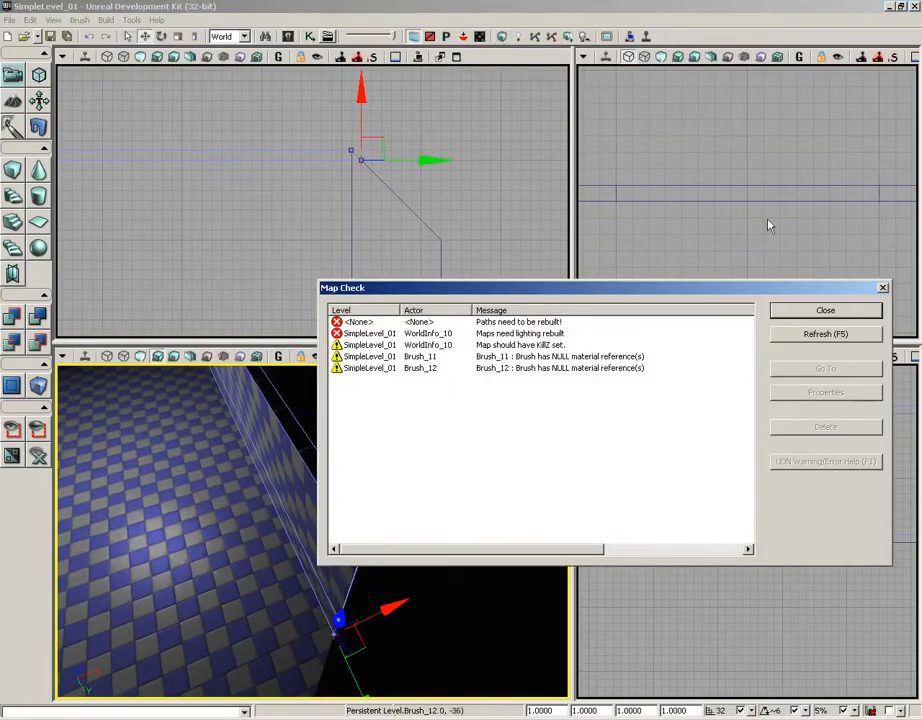
click(800, 311)
drag(441, 475, 358, 644)
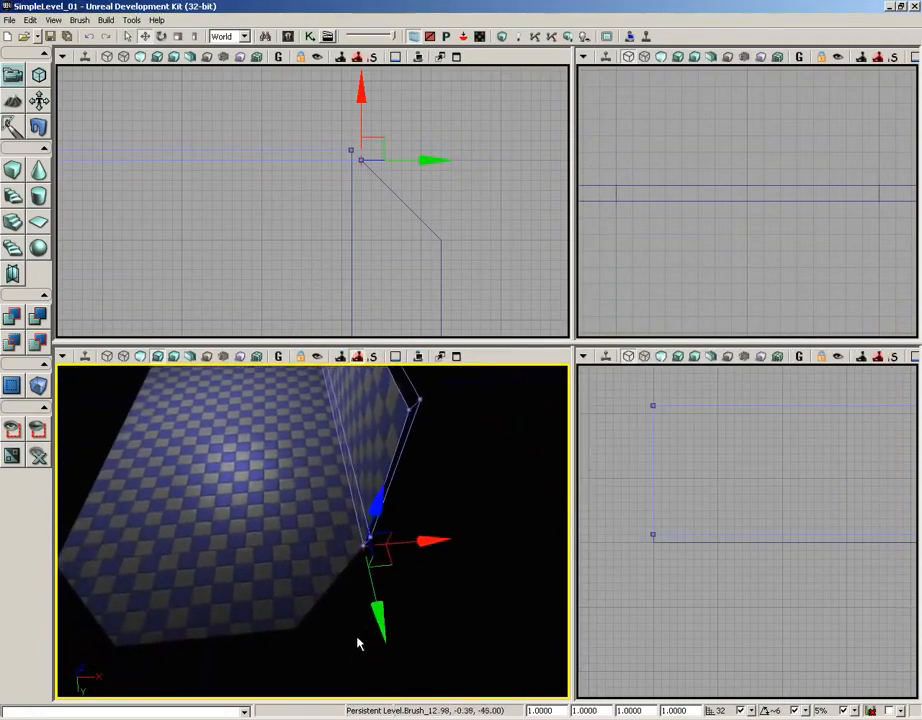
right_drag(358, 644, 419, 474)
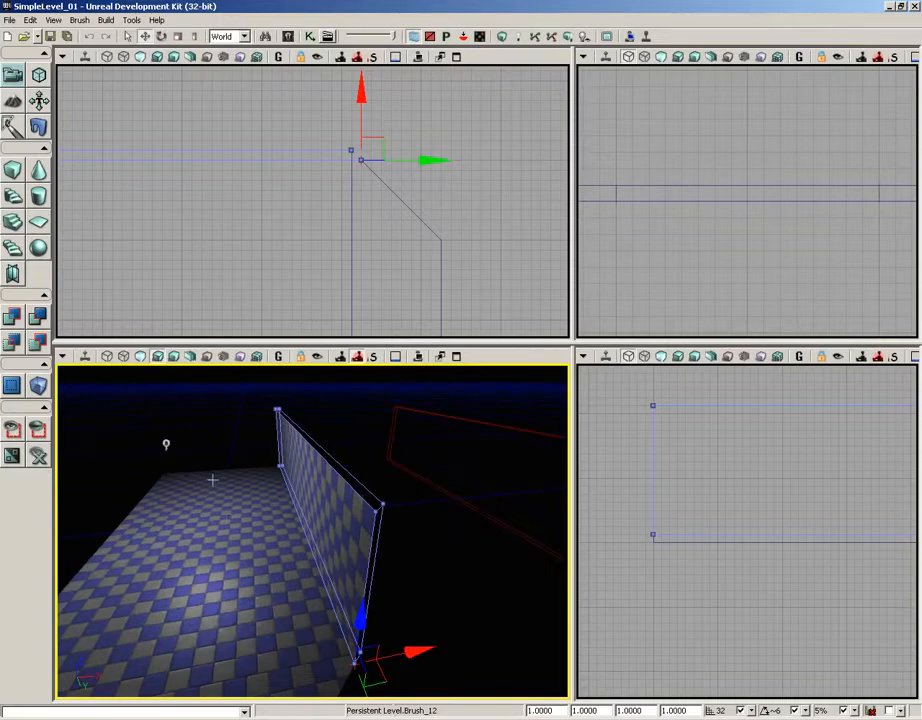
Step: Duplicate the wall in the top view and place the copy along the floor's opposite long edge
drag(245, 241, 342, 179)
scroll(336, 108, down, 2)
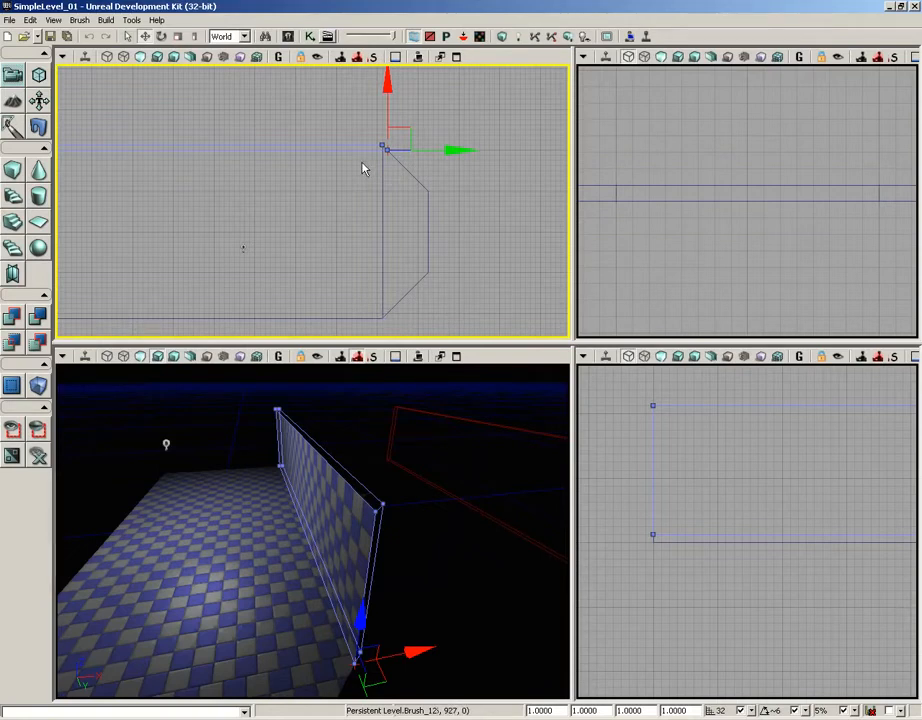
mouse_move(358, 208)
mouse_down()
mouse_move(401, 181)
mouse_move(379, 200)
mouse_up()
scroll(399, 170, down, 2)
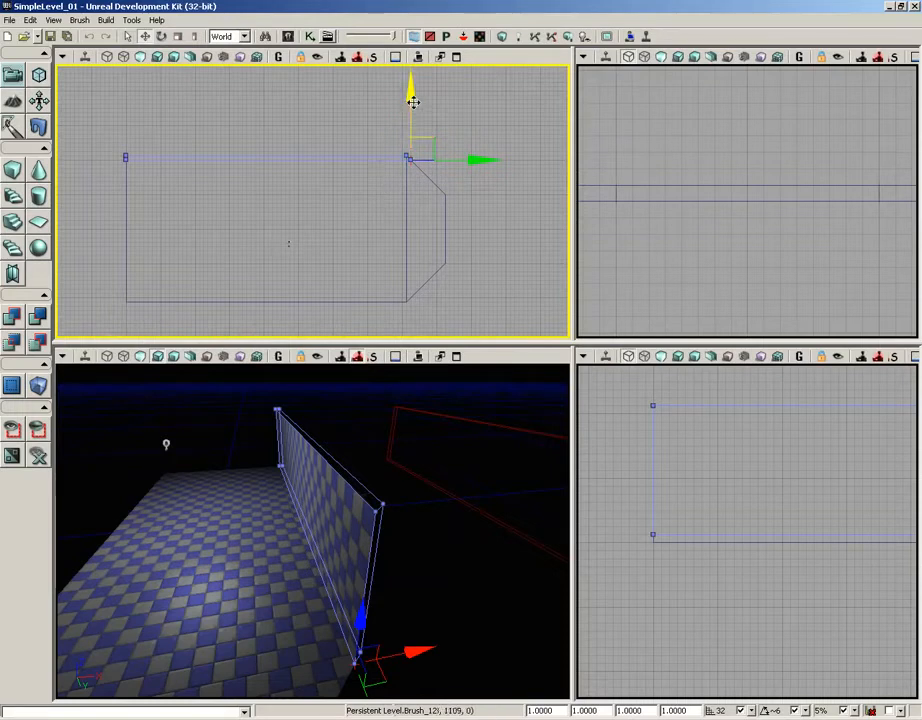
drag(412, 88, 405, 190)
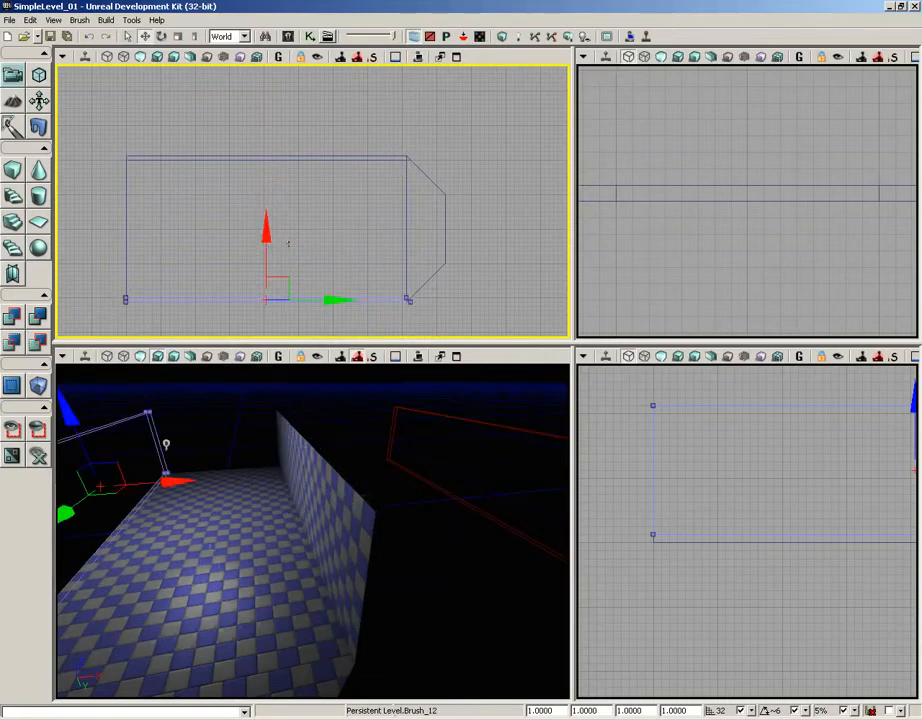
Step: Mirror the duplicated wall across the X axis and check its angled end against the floor's slanted corner
mouse_move(190, 510)
mouse_down()
mouse_move(68, 549)
mouse_move(103, 442)
mouse_move(58, 416)
mouse_move(57, 453)
mouse_move(140, 560)
mouse_move(204, 601)
mouse_move(204, 558)
mouse_up()
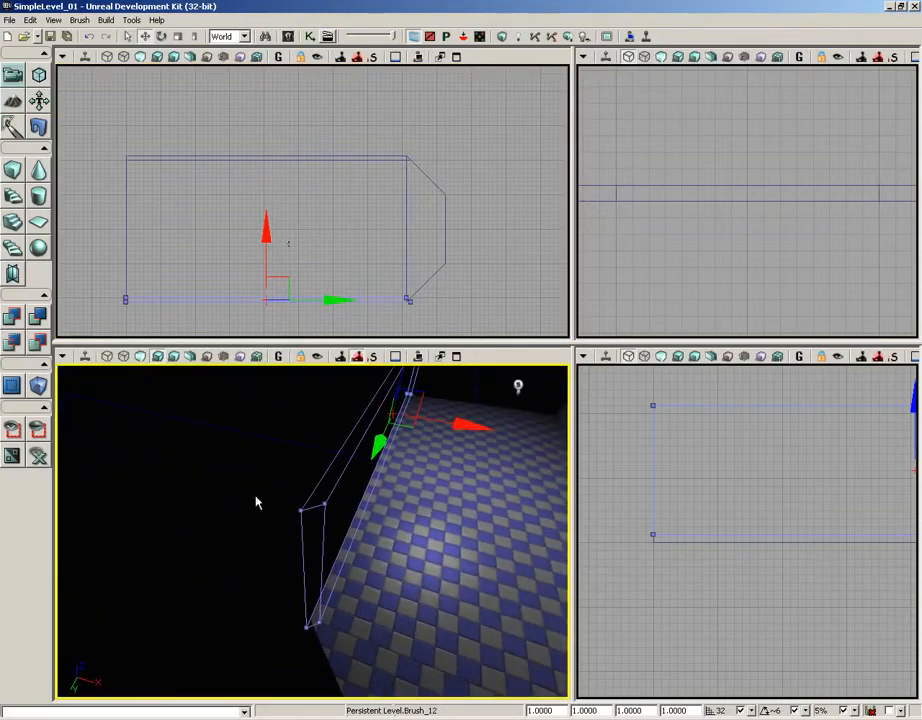
right_click(370, 299)
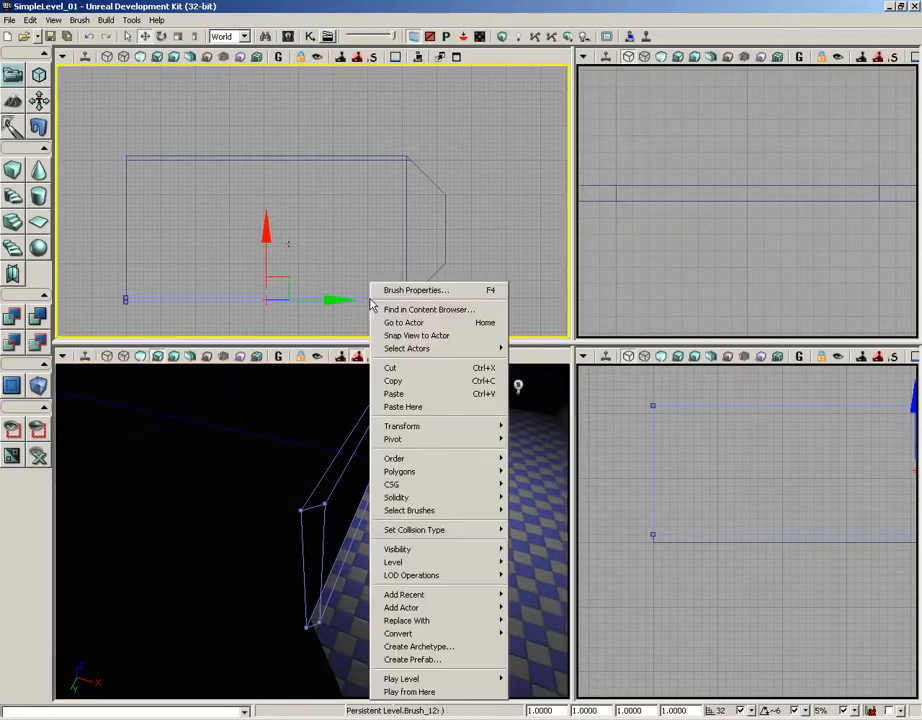
mouse_move(426, 428)
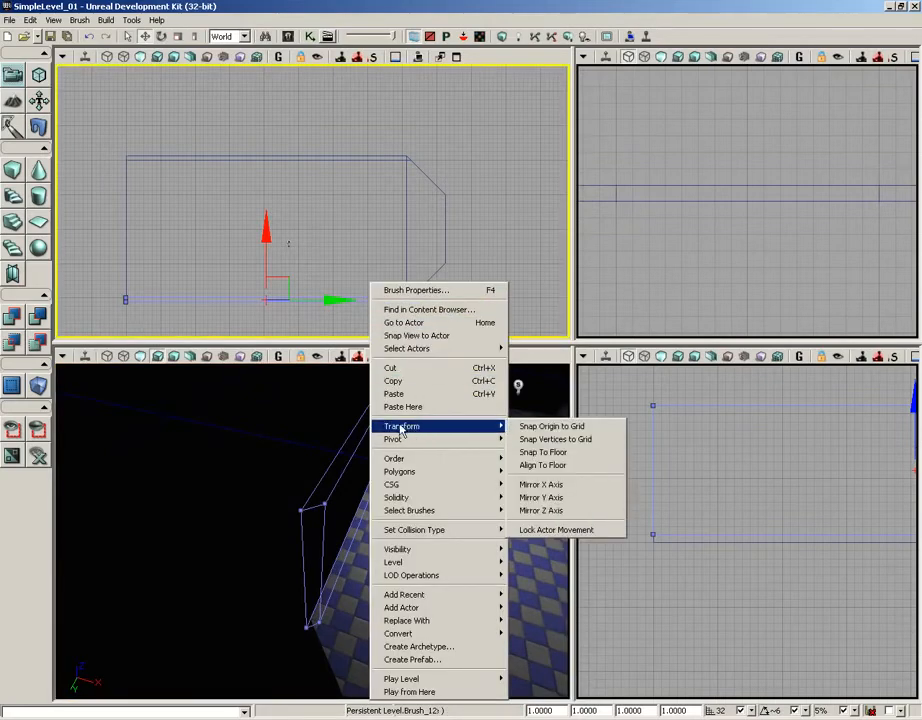
click(551, 488)
mouse_move(467, 288)
right_down()
mouse_move(416, 200)
mouse_move(262, 182)
right_up()
scroll(418, 226, up, 9)
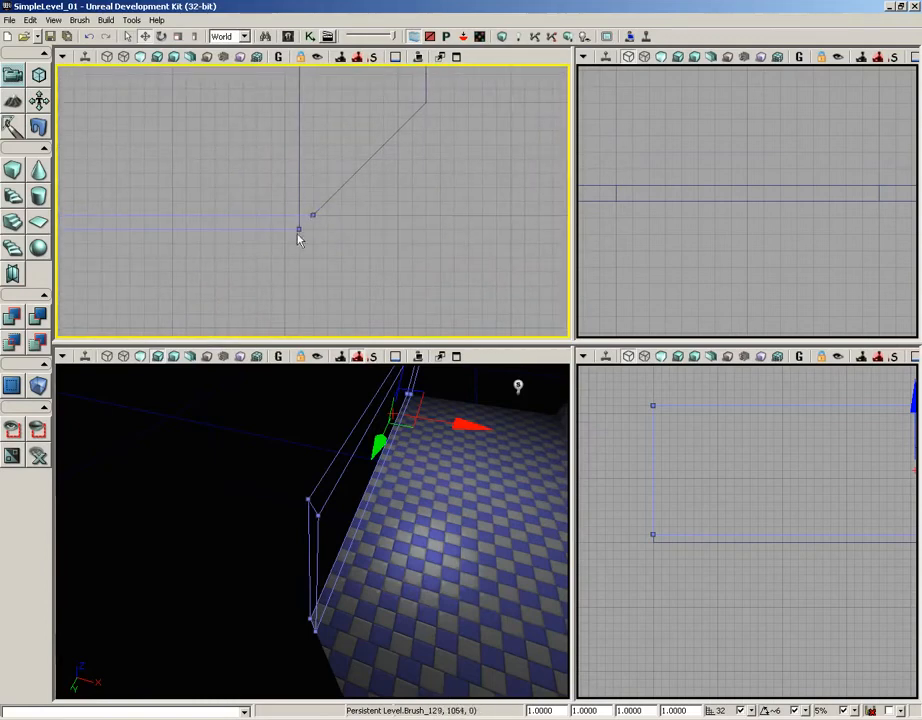
right_drag(243, 255, 539, 275)
scroll(399, 174, down, 8)
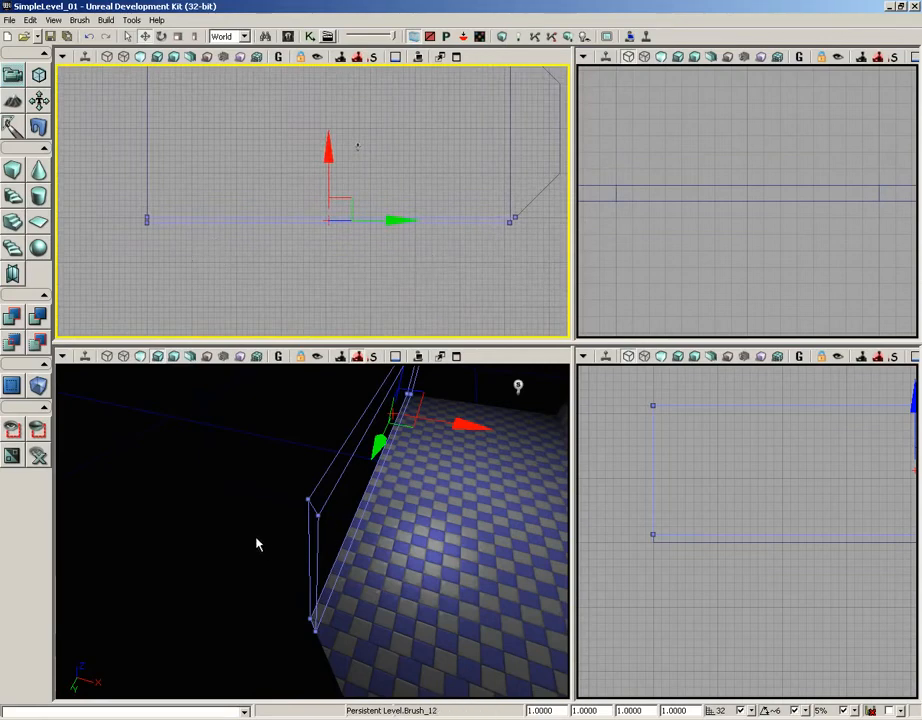
right_click(327, 467)
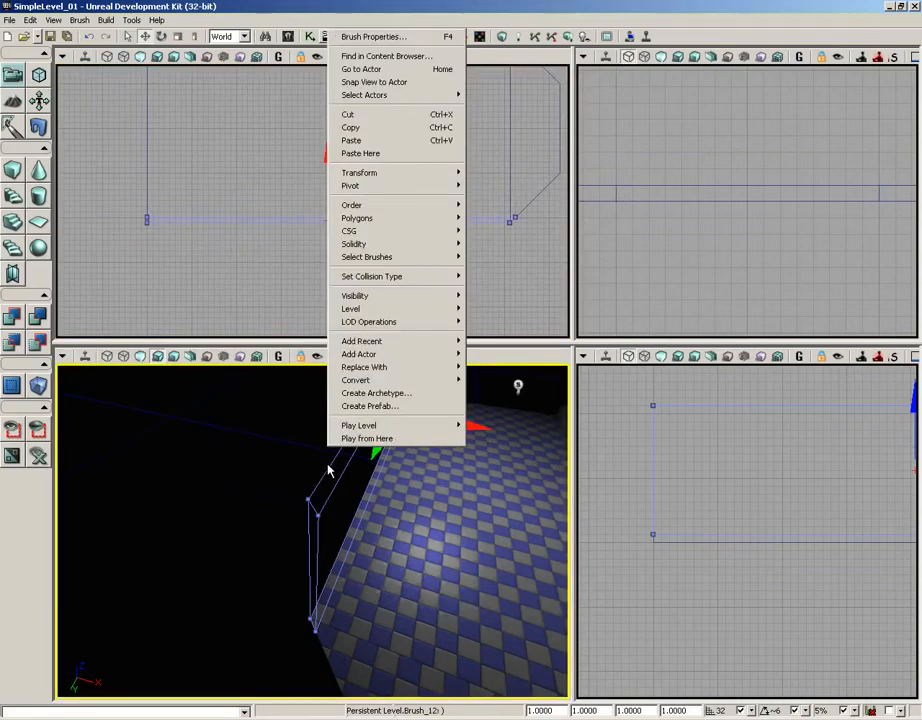
mouse_move(390, 174)
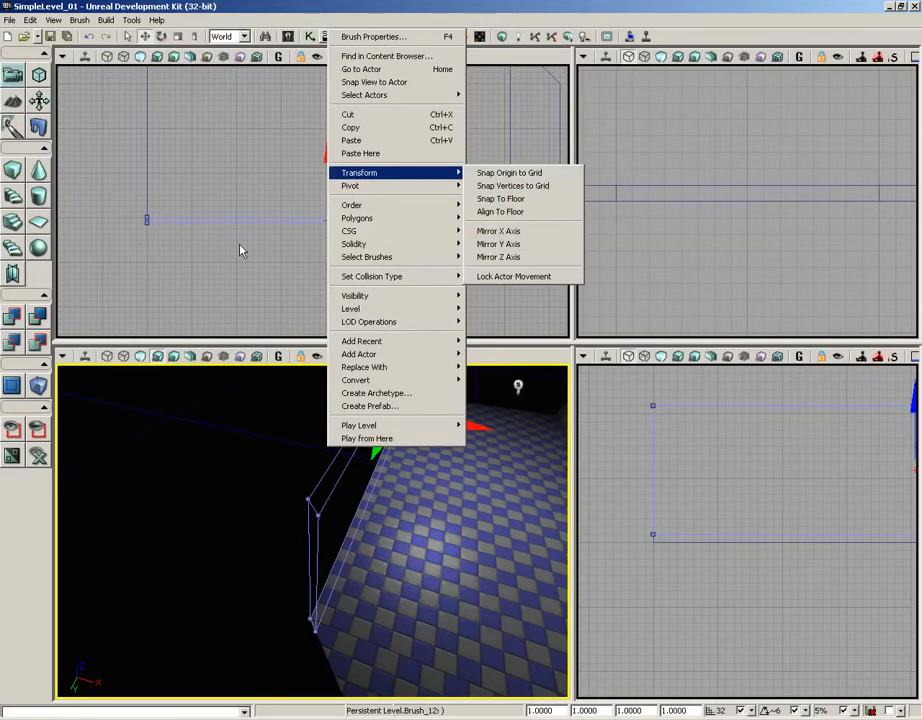
drag(239, 250, 212, 274)
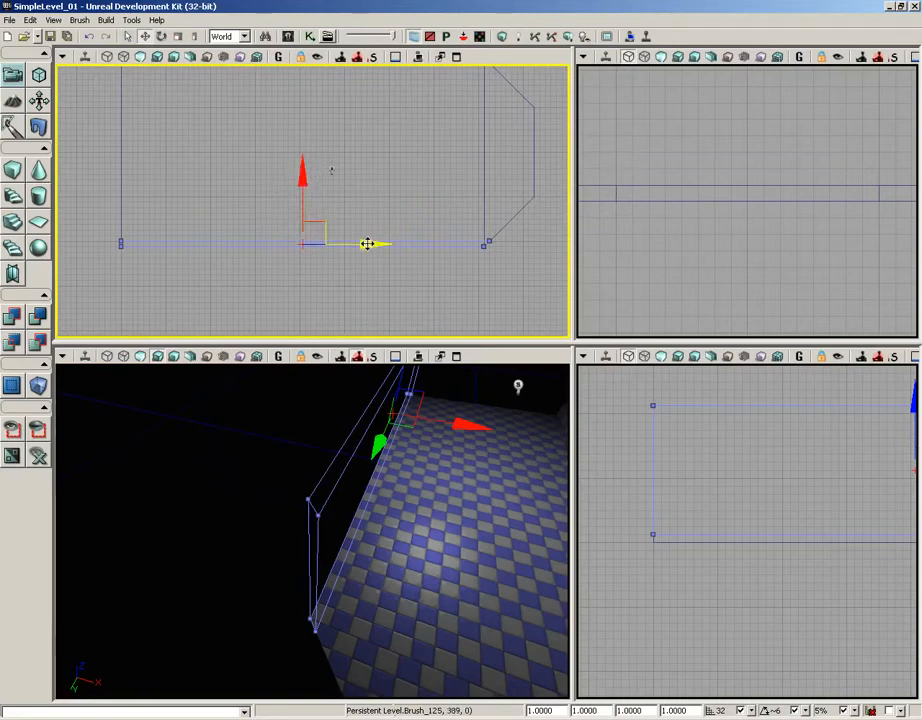
Step: Rebuild the geometry for the current level with the mirrored wall, dismiss the map check and view both walls in perspective
right_drag(262, 455, 259, 444)
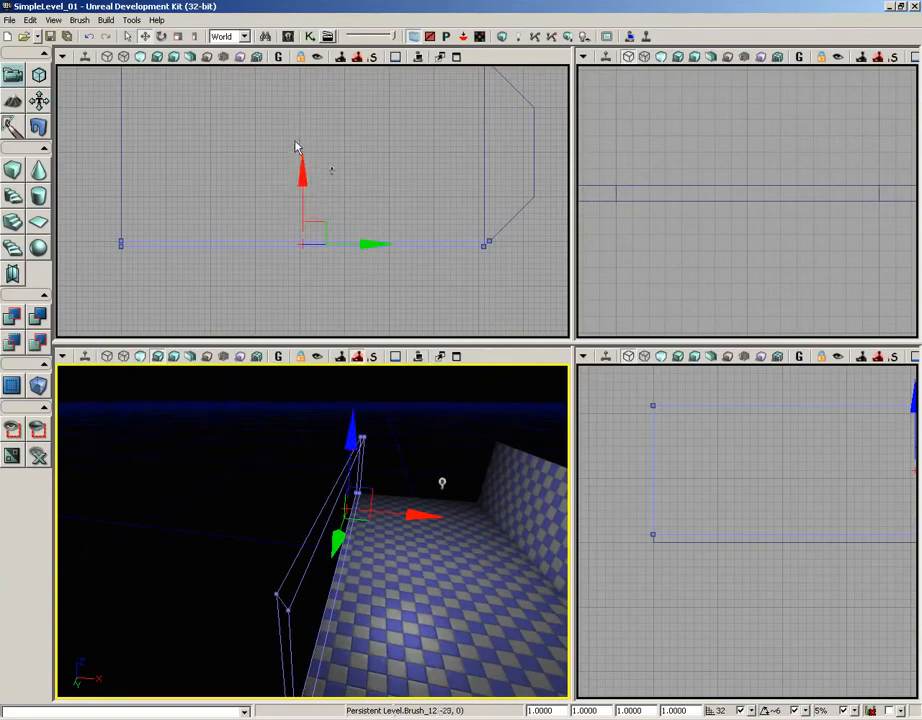
drag(432, 300, 294, 241)
drag(420, 441, 414, 405)
scroll(414, 290, down, 3)
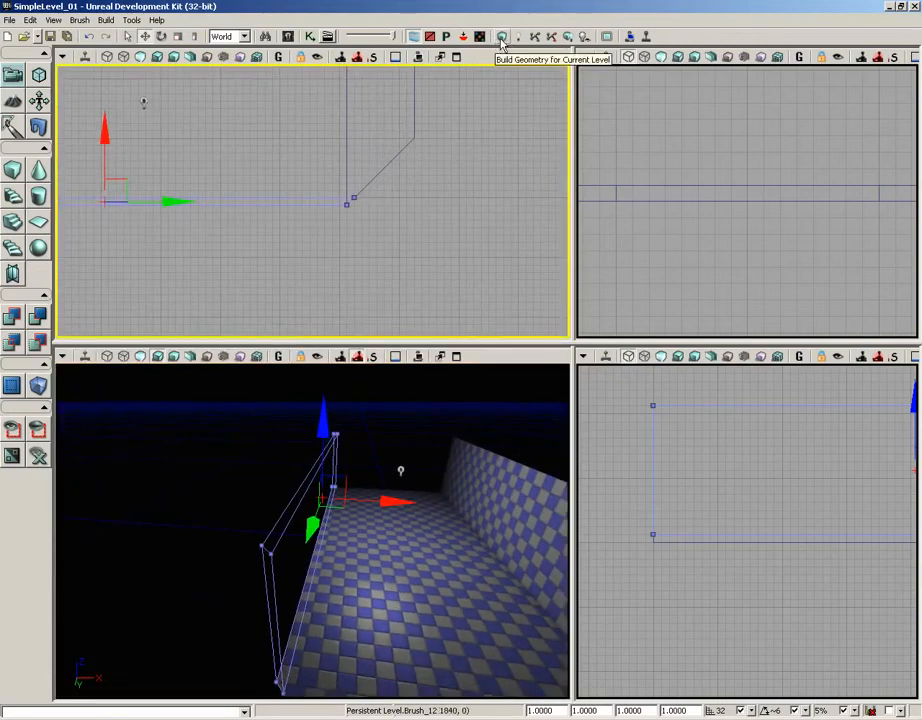
click(501, 40)
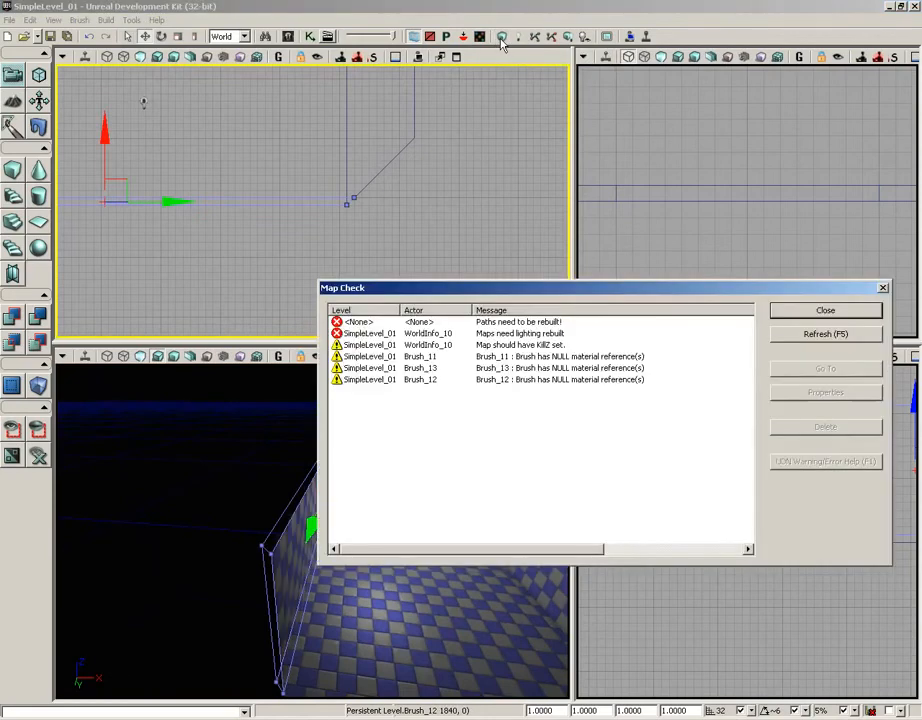
click(823, 309)
mouse_move(405, 436)
mouse_down()
mouse_move(410, 503)
mouse_move(568, 484)
mouse_move(533, 506)
mouse_move(562, 514)
mouse_move(407, 430)
mouse_up()
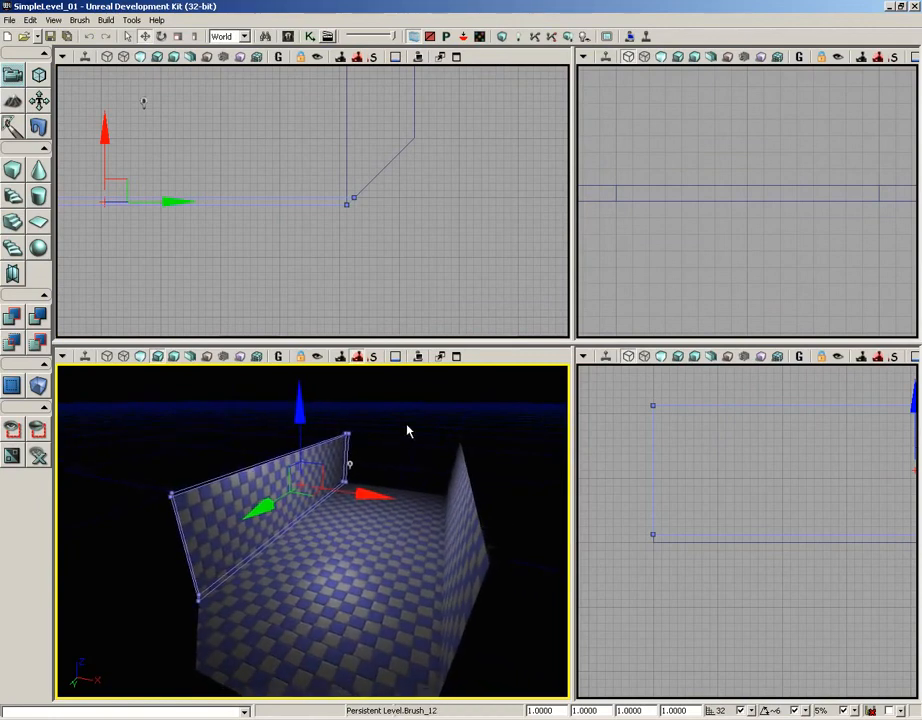